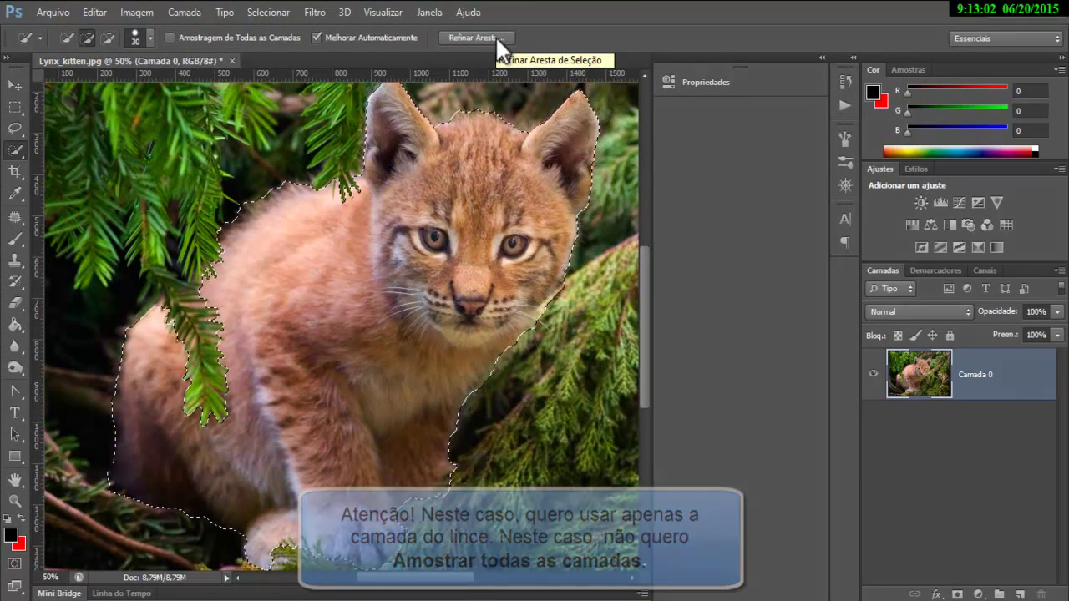
# Step: Open Refine Edge for the lynx selection, enable Smart Radius and set the radius to 9.6 px
pyautogui.click(473, 37)
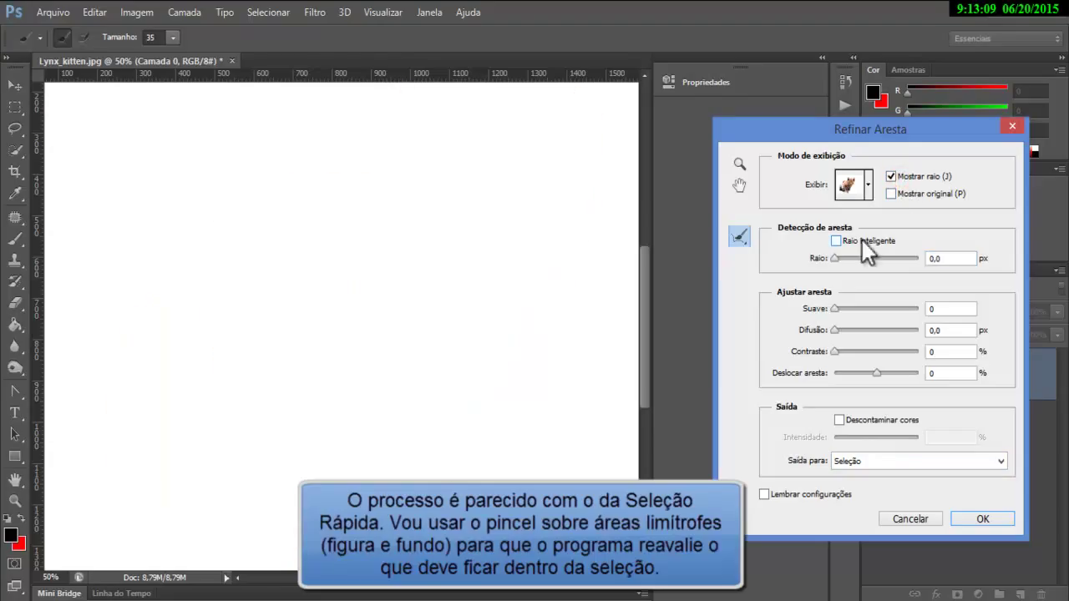
pyautogui.click(853, 242)
pyautogui.click(834, 258)
pyautogui.moveTo(834, 257); pyautogui.dragTo(875, 263)
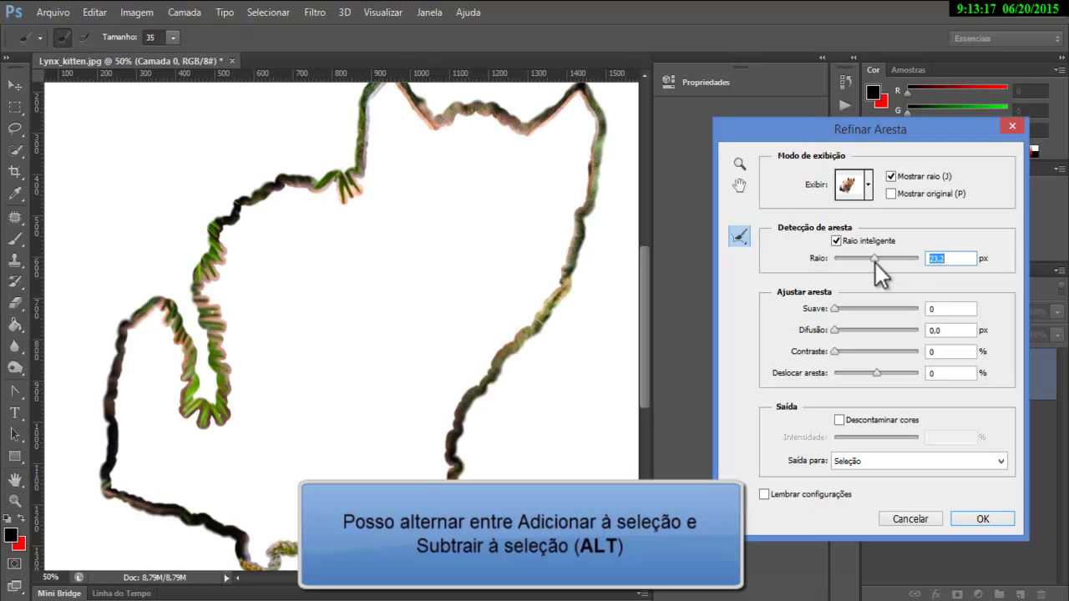
pyautogui.moveTo(875, 263); pyautogui.dragTo(850, 258)
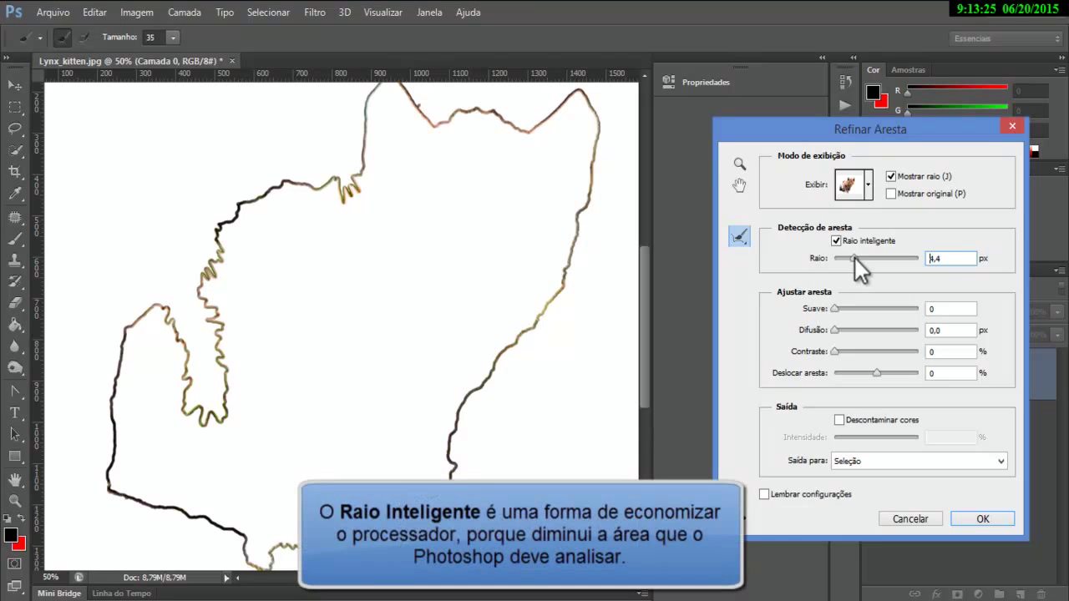
pyautogui.moveTo(858, 258); pyautogui.dragTo(867, 258)
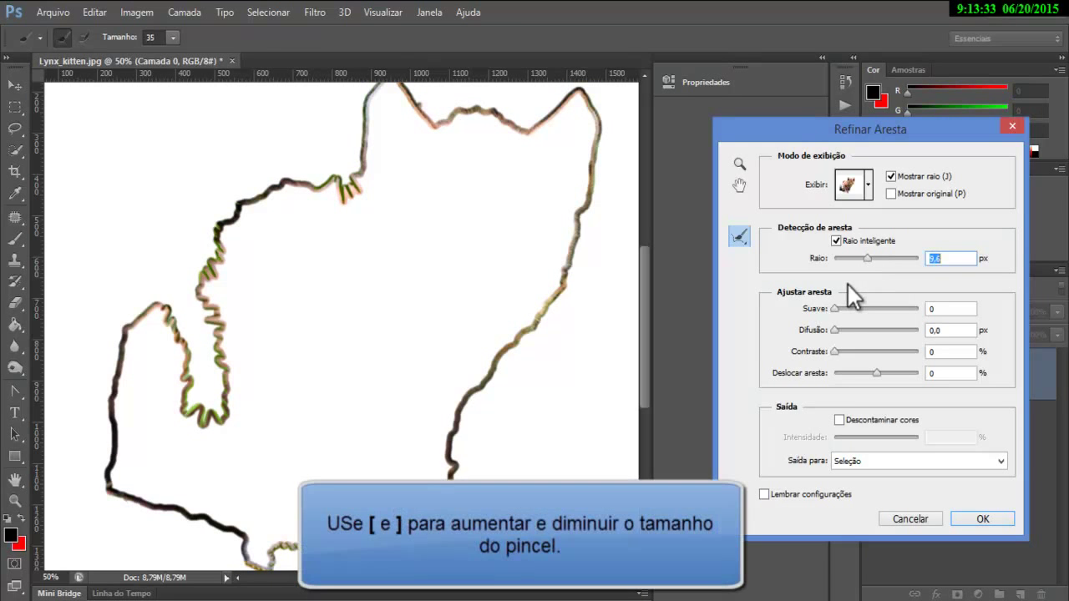
# Step: Hide the radius display and brush over the dark fringe along the lynx's back to refine that edge
pyautogui.click(900, 174)
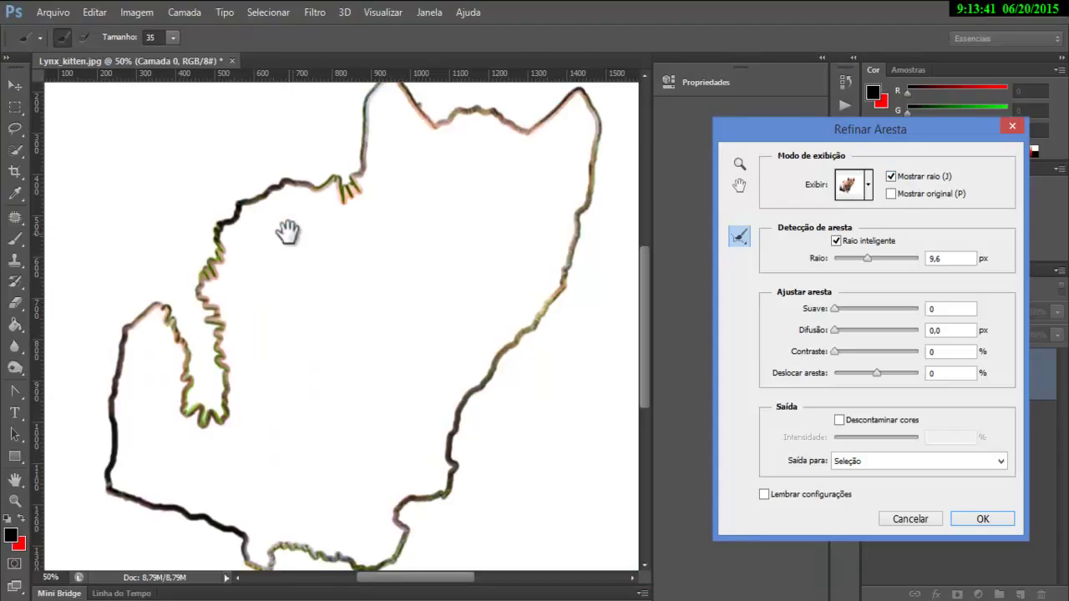
pyautogui.click(285, 224)
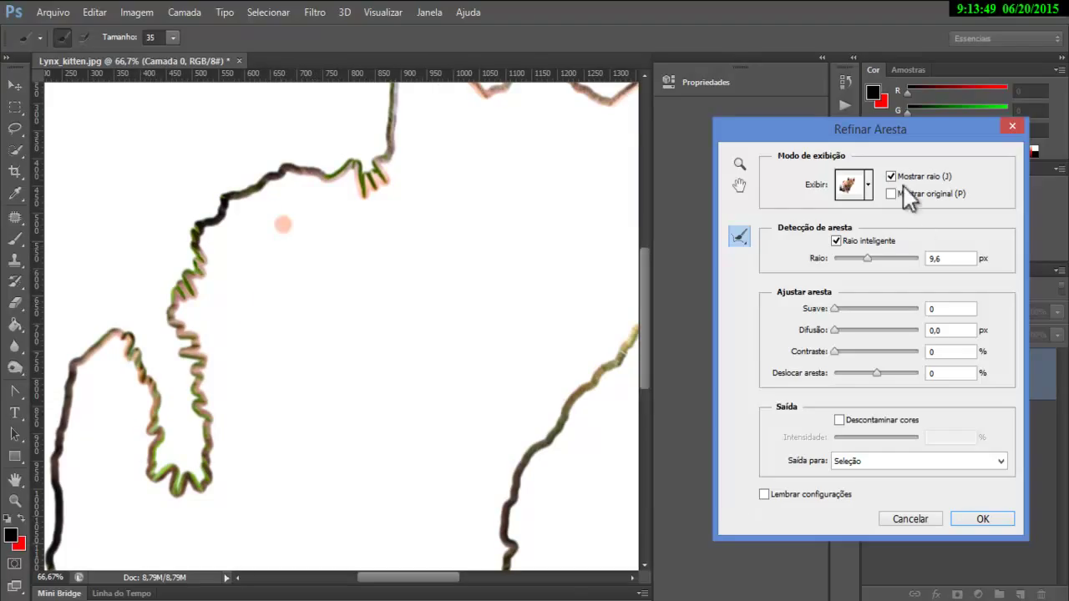
pyautogui.click(904, 175)
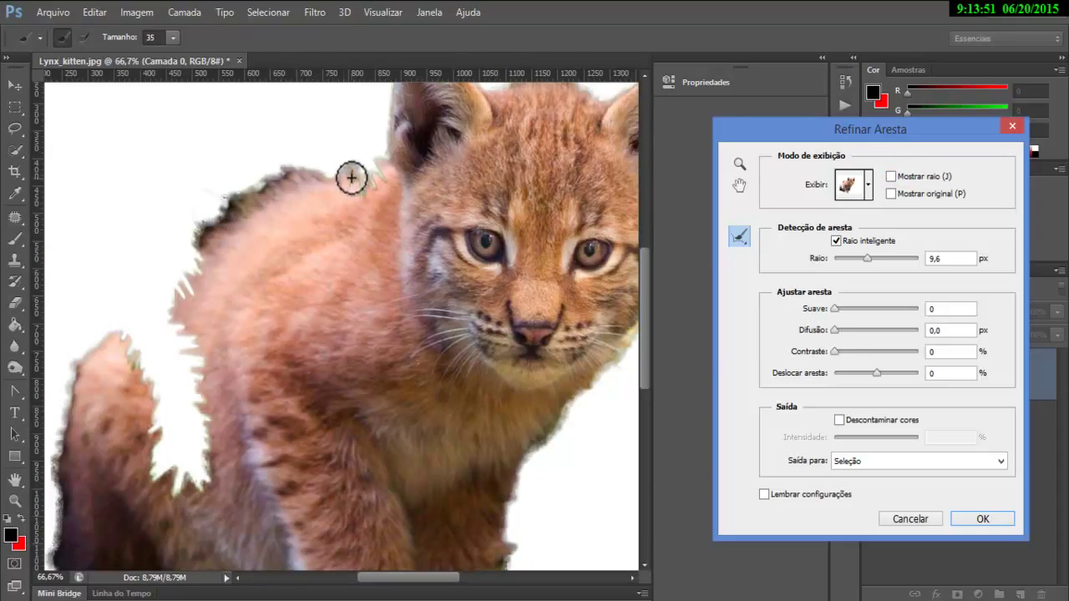
pyautogui.moveTo(294, 171)
pyautogui.mouseDown()
pyautogui.moveTo(248, 197)
pyautogui.moveTo(203, 247)
pyautogui.moveTo(291, 178)
pyautogui.moveTo(223, 210)
pyautogui.moveTo(203, 255)
pyautogui.moveTo(231, 245)
pyautogui.moveTo(275, 206)
pyautogui.mouseUp()
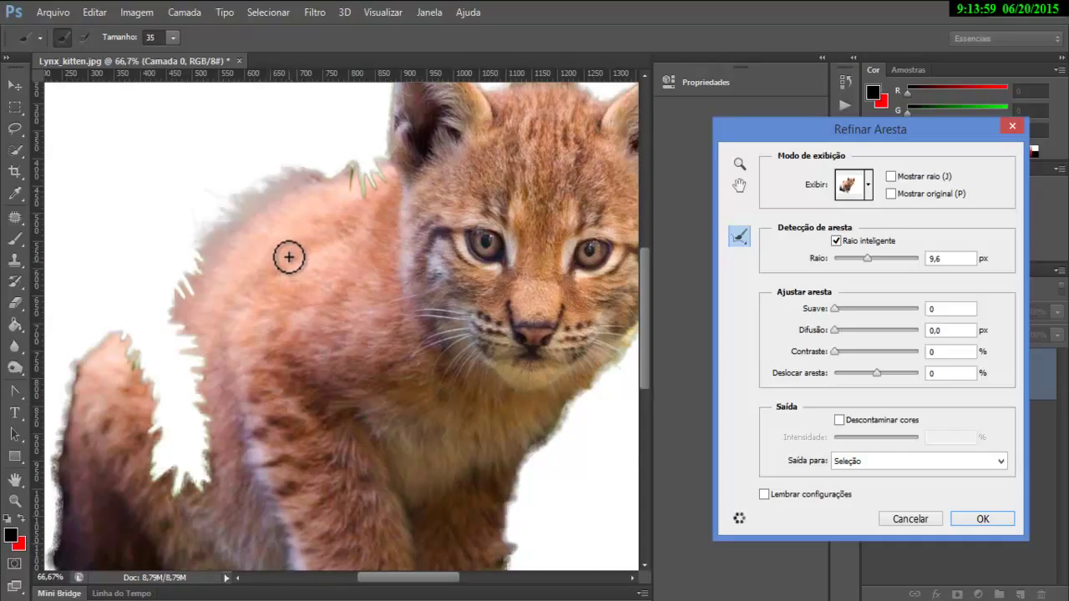
# Step: Refine the edge along the top of the head between the ears and over the green remnants where the back meets the ear
pyautogui.click(512, 181)
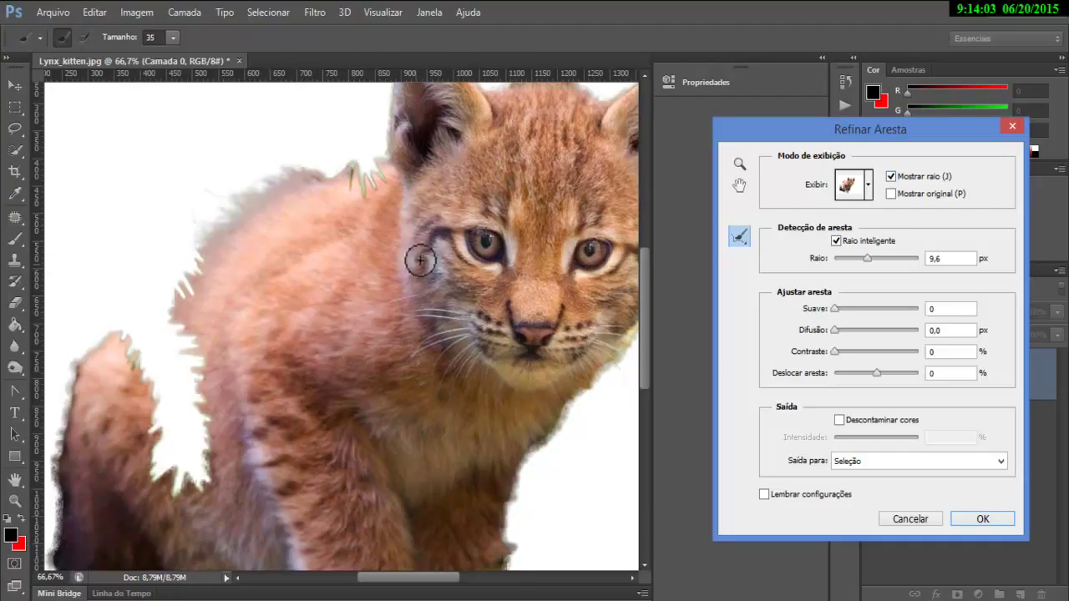
pyautogui.press('j')
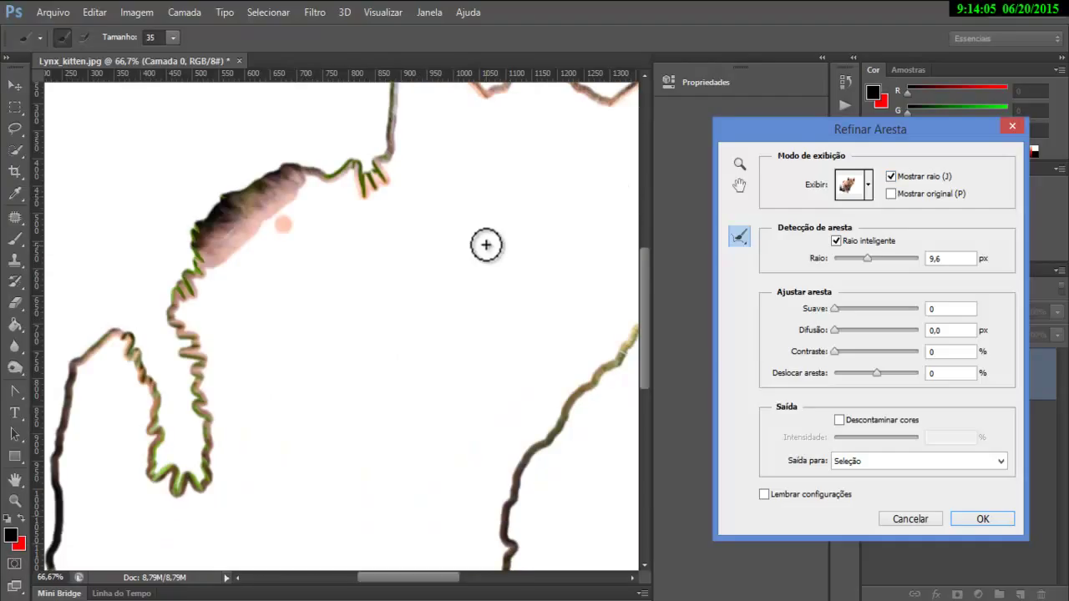
pyautogui.click(739, 187)
pyautogui.moveTo(520, 174); pyautogui.dragTo(394, 269)
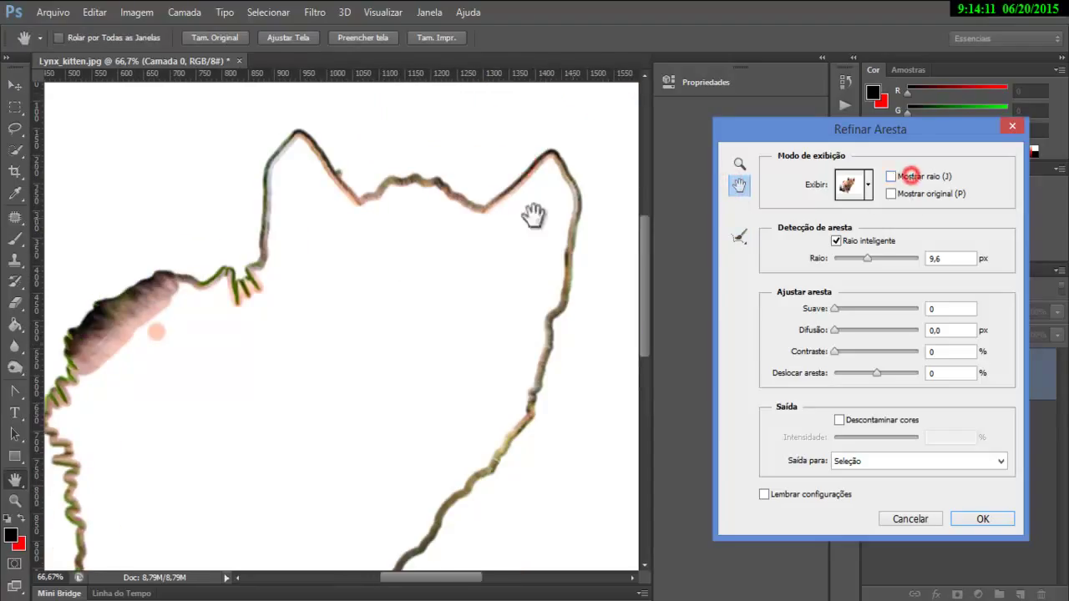
pyautogui.press('j')
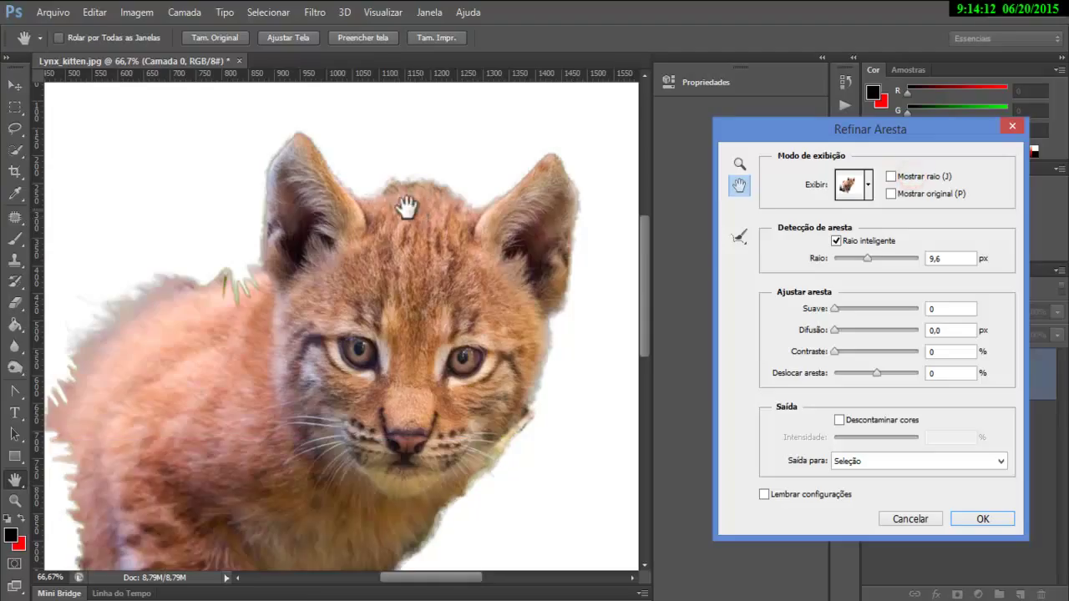
pyautogui.click(738, 237)
pyautogui.moveTo(353, 208)
pyautogui.mouseDown()
pyautogui.moveTo(362, 195)
pyautogui.moveTo(426, 191)
pyautogui.moveTo(486, 219)
pyautogui.moveTo(463, 236)
pyautogui.mouseUp()
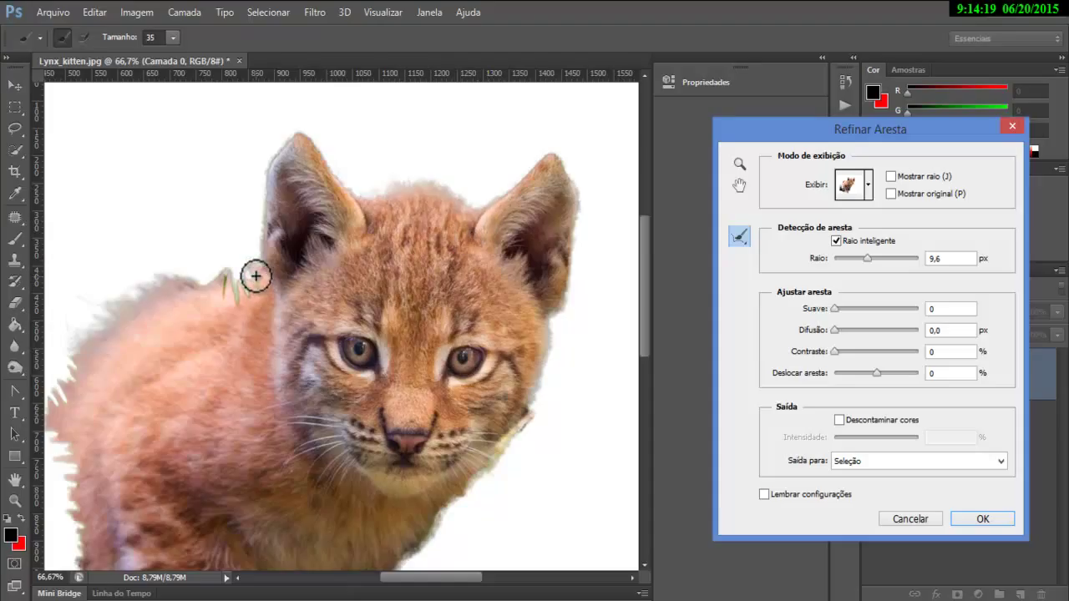
pyautogui.moveTo(256, 276)
pyautogui.mouseDown()
pyautogui.moveTo(221, 275)
pyautogui.moveTo(226, 296)
pyautogui.moveTo(275, 327)
pyautogui.mouseUp()
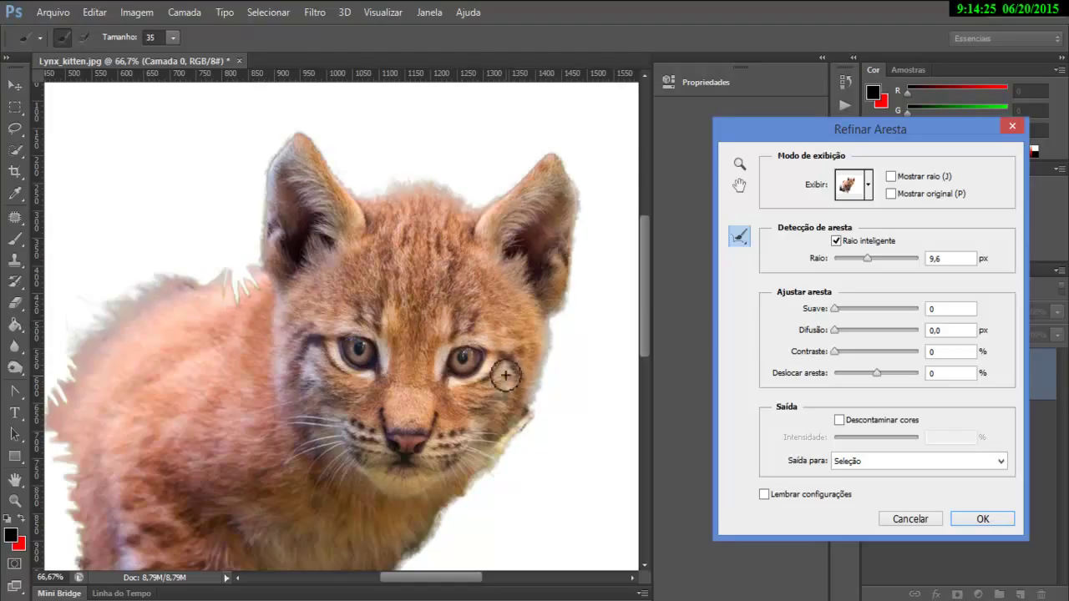
# Step: Refine the selection edge beside the lynx's cheek and whiskers, and down the chest and leg to the front paw
pyautogui.moveTo(522, 398); pyautogui.dragTo(501, 425)
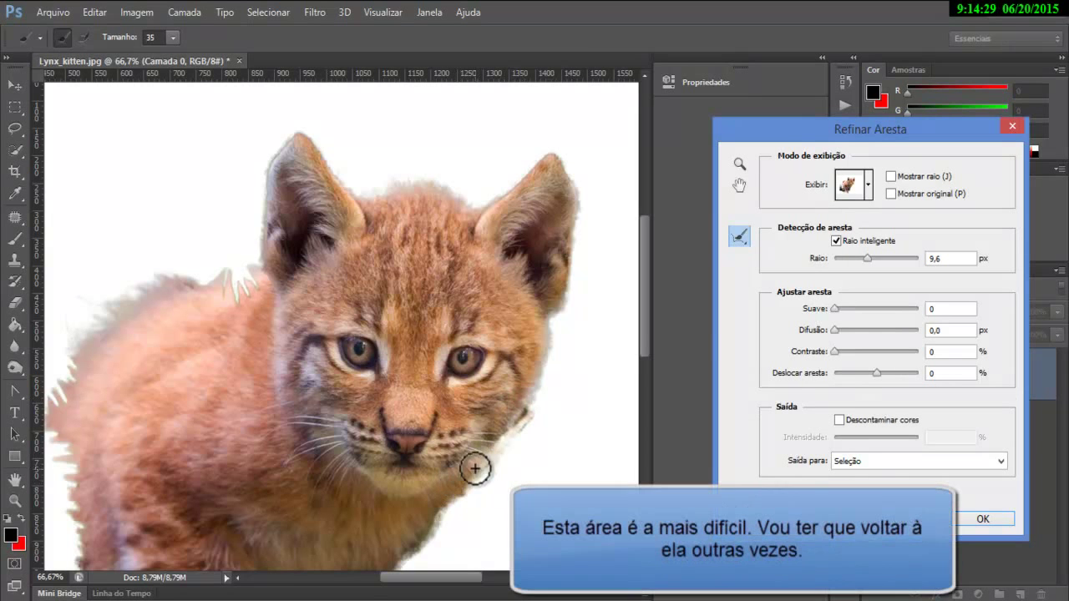
pyautogui.moveTo(531, 414)
pyautogui.mouseDown()
pyautogui.moveTo(502, 438)
pyautogui.moveTo(477, 494)
pyautogui.moveTo(501, 446)
pyautogui.moveTo(526, 427)
pyautogui.moveTo(531, 470)
pyautogui.moveTo(521, 428)
pyautogui.moveTo(469, 491)
pyautogui.moveTo(513, 484)
pyautogui.moveTo(535, 445)
pyautogui.mouseUp()
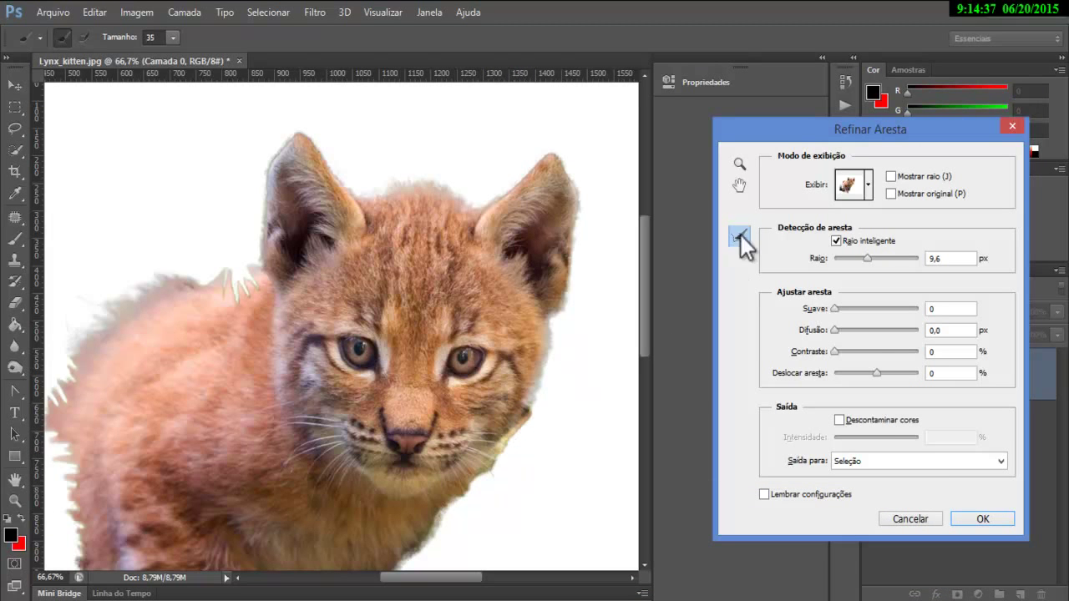
pyautogui.click(735, 181)
pyautogui.moveTo(454, 441); pyautogui.dragTo(487, 248)
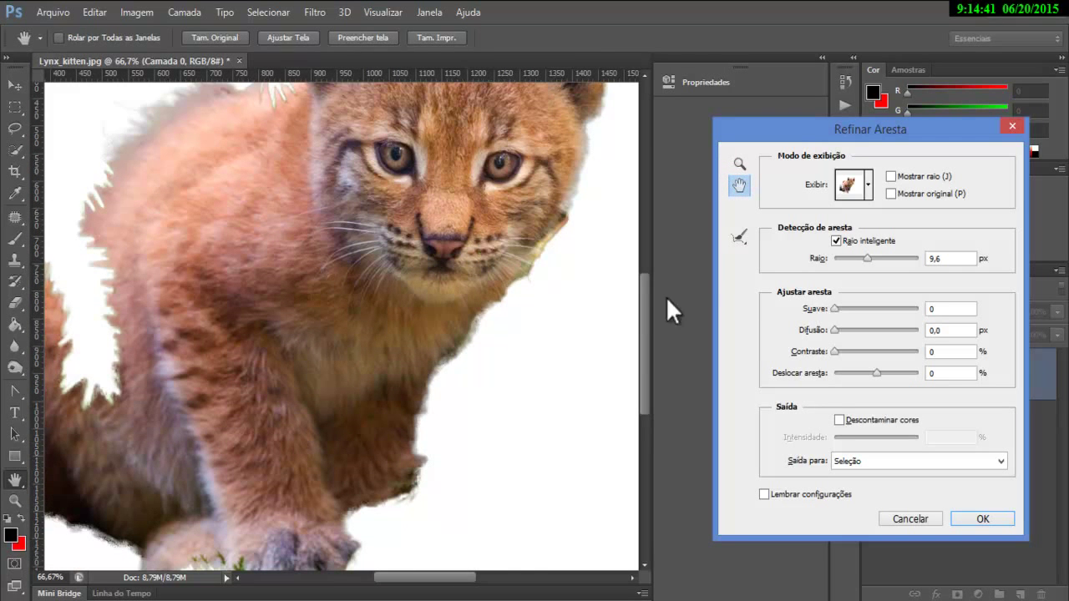
pyautogui.click(738, 239)
pyautogui.moveTo(483, 316)
pyautogui.mouseDown()
pyautogui.moveTo(437, 382)
pyautogui.moveTo(482, 389)
pyautogui.moveTo(466, 341)
pyautogui.moveTo(443, 372)
pyautogui.moveTo(446, 401)
pyautogui.moveTo(454, 396)
pyautogui.moveTo(454, 375)
pyautogui.moveTo(433, 377)
pyautogui.moveTo(405, 493)
pyautogui.moveTo(349, 509)
pyautogui.mouseUp()
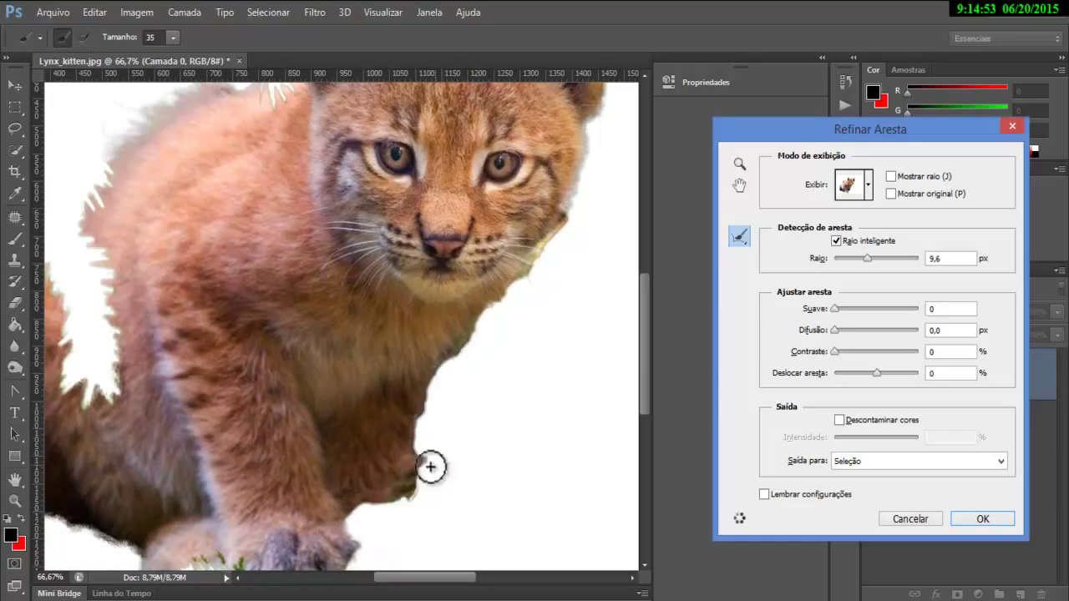
# Step: Refine the edges of the branch-shaped gap between the lynx's hindquarters and body
pyautogui.click(739, 186)
pyautogui.moveTo(417, 362); pyautogui.dragTo(513, 347)
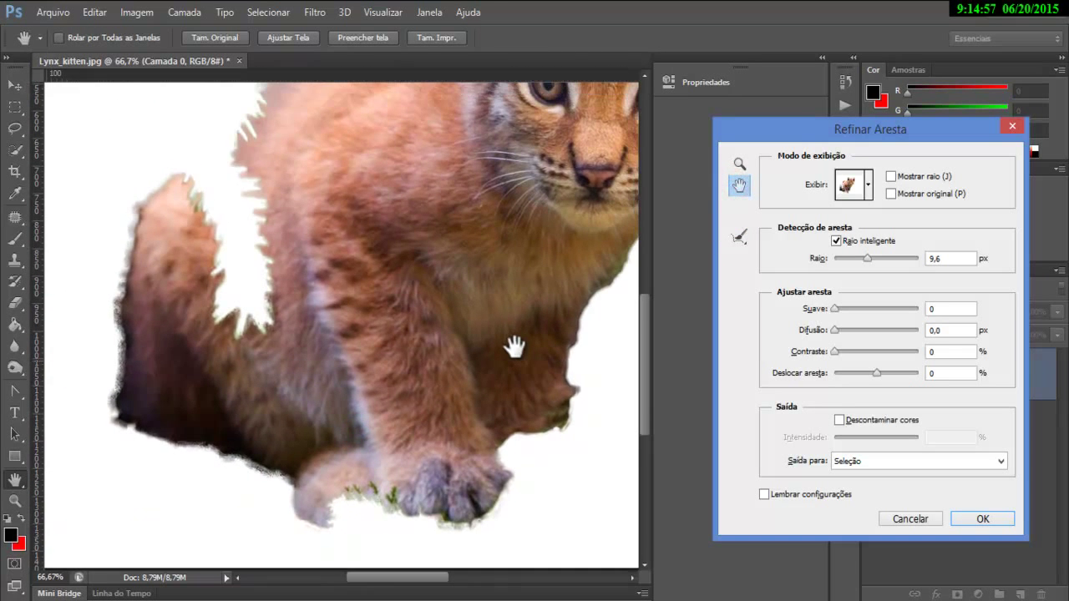
pyautogui.click(739, 242)
pyautogui.click(188, 195)
pyautogui.moveTo(192, 195)
pyautogui.mouseDown()
pyautogui.moveTo(220, 258)
pyautogui.moveTo(219, 311)
pyautogui.moveTo(257, 325)
pyautogui.moveTo(265, 223)
pyautogui.moveTo(244, 171)
pyautogui.moveTo(255, 167)
pyautogui.moveTo(253, 267)
pyautogui.mouseUp()
# Step: Refine the spiky back edge above the branch-shaped gap and the dark outer edge of the hindquarters
pyautogui.click(739, 185)
pyautogui.moveTo(381, 226); pyautogui.dragTo(377, 293)
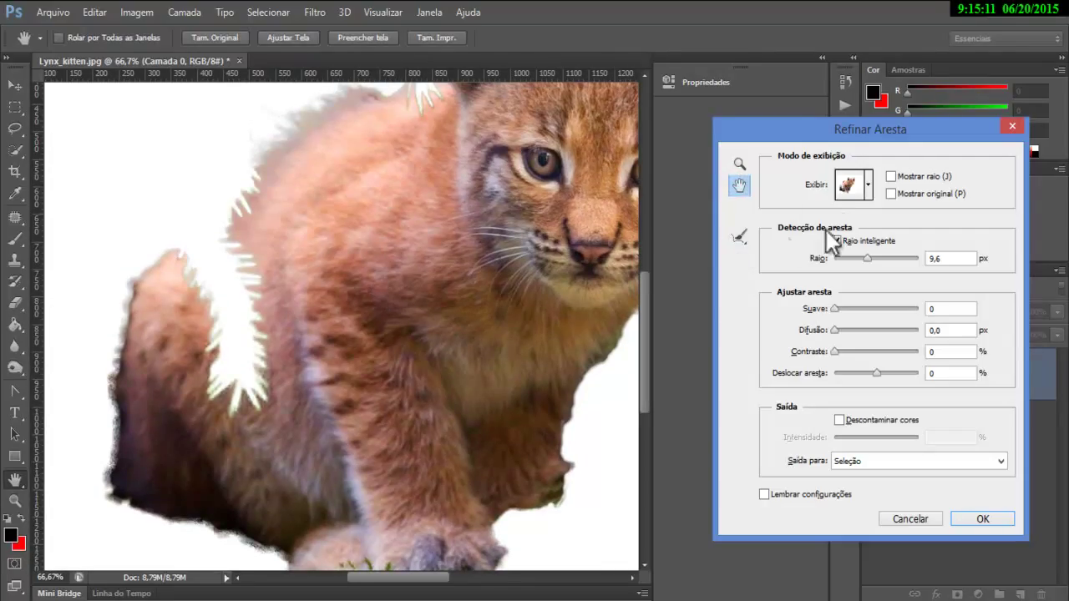
pyautogui.click(741, 237)
pyautogui.moveTo(260, 176)
pyautogui.mouseDown()
pyautogui.moveTo(237, 235)
pyautogui.moveTo(258, 189)
pyautogui.moveTo(254, 168)
pyautogui.moveTo(227, 231)
pyautogui.moveTo(274, 239)
pyautogui.mouseUp()
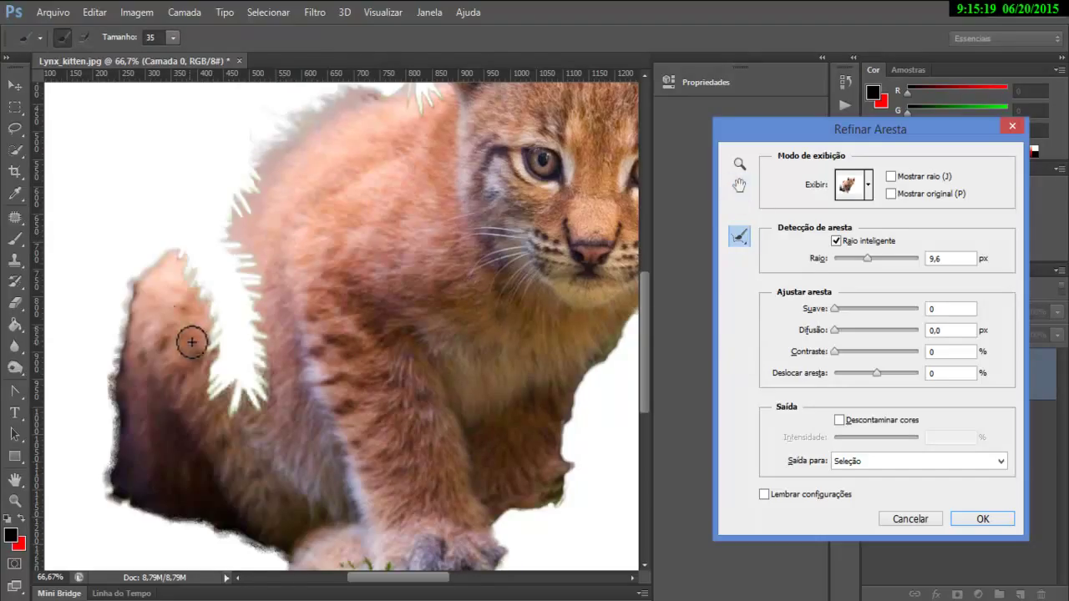
pyautogui.moveTo(137, 285); pyautogui.dragTo(120, 399)
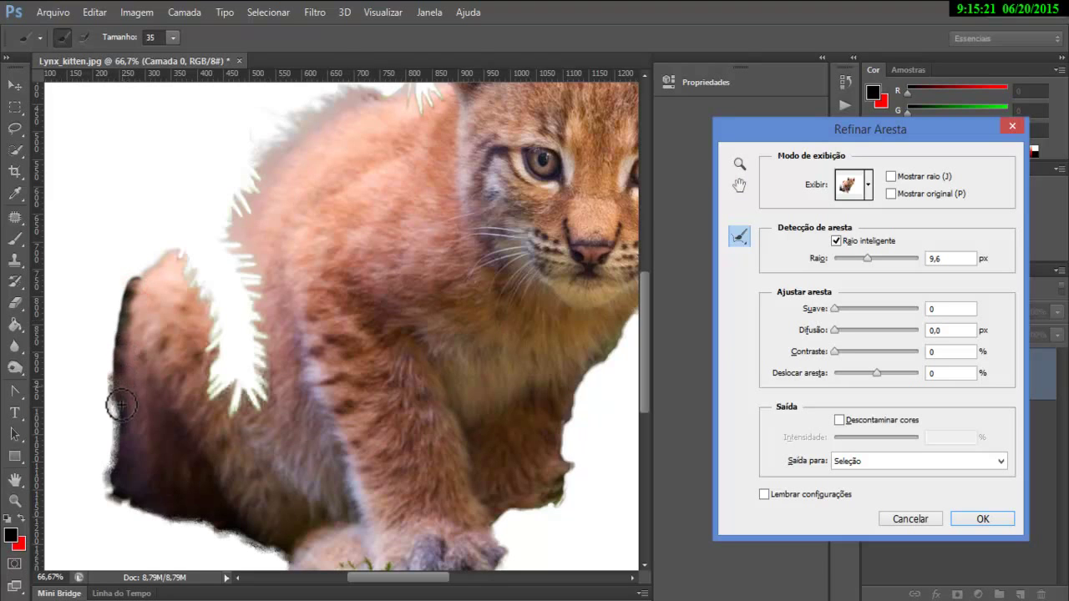
pyautogui.moveTo(115, 449); pyautogui.dragTo(114, 494)
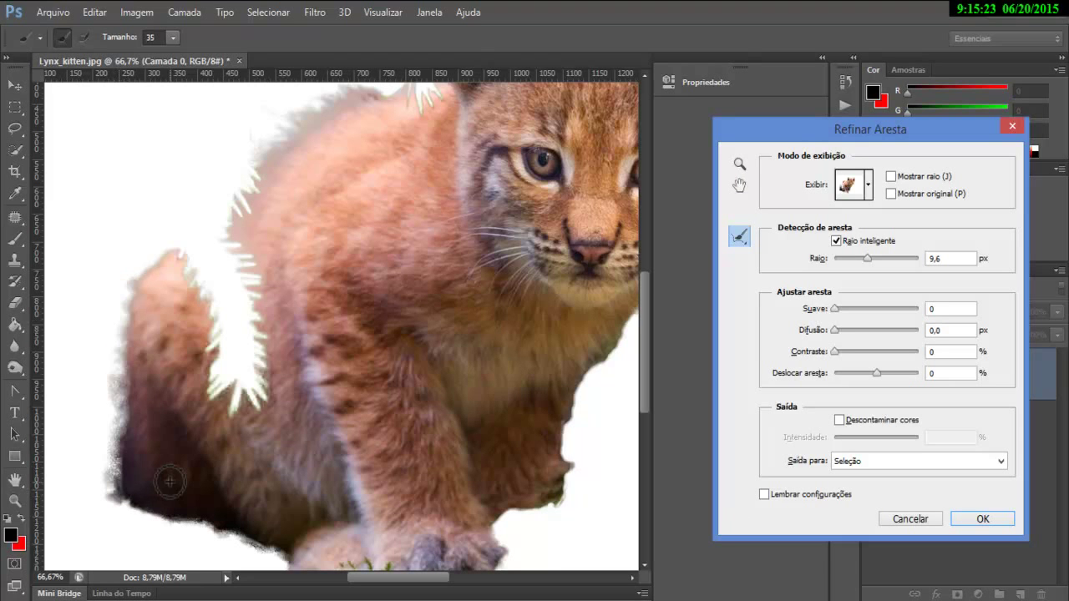
# Step: Refine the lower edge of the paws to remove the green grass remnants
pyautogui.click(739, 186)
pyautogui.moveTo(338, 459); pyautogui.dragTo(306, 380)
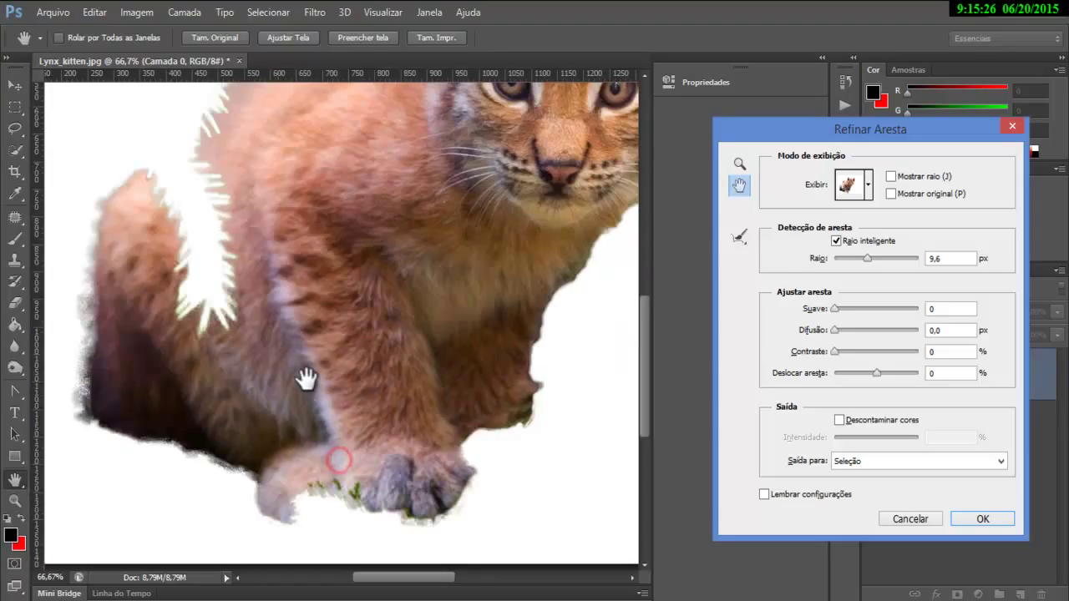
pyautogui.click(739, 238)
pyautogui.moveTo(310, 487)
pyautogui.mouseDown()
pyautogui.moveTo(372, 499)
pyautogui.moveTo(314, 485)
pyautogui.moveTo(368, 514)
pyautogui.moveTo(453, 488)
pyautogui.mouseUp()
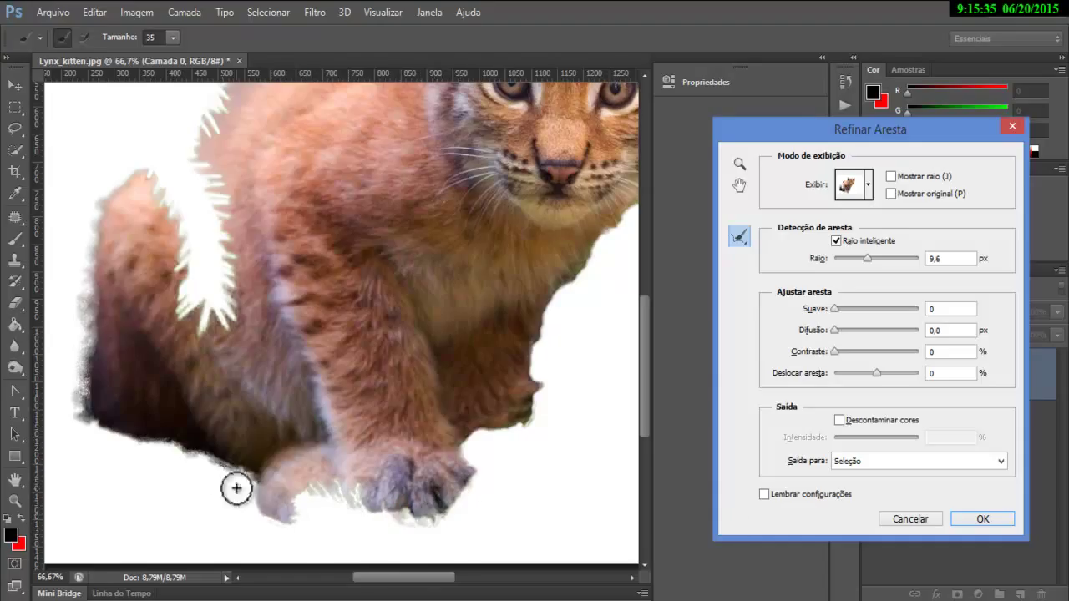
# Step: Refine the grassy edge at the lynx's far leg, the chest outline and the difficult area beside the cheek
pyautogui.moveTo(538, 377)
pyautogui.mouseDown()
pyautogui.moveTo(518, 432)
pyautogui.moveTo(511, 405)
pyautogui.mouseUp()
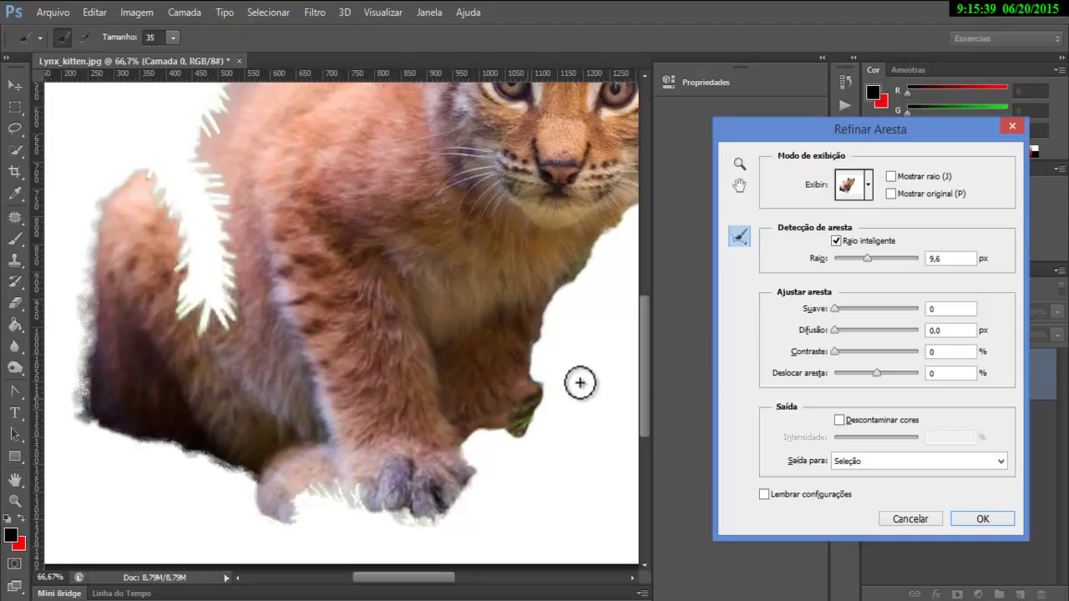
pyautogui.moveTo(579, 267)
pyautogui.mouseDown()
pyautogui.moveTo(585, 245)
pyautogui.moveTo(565, 261)
pyautogui.mouseUp()
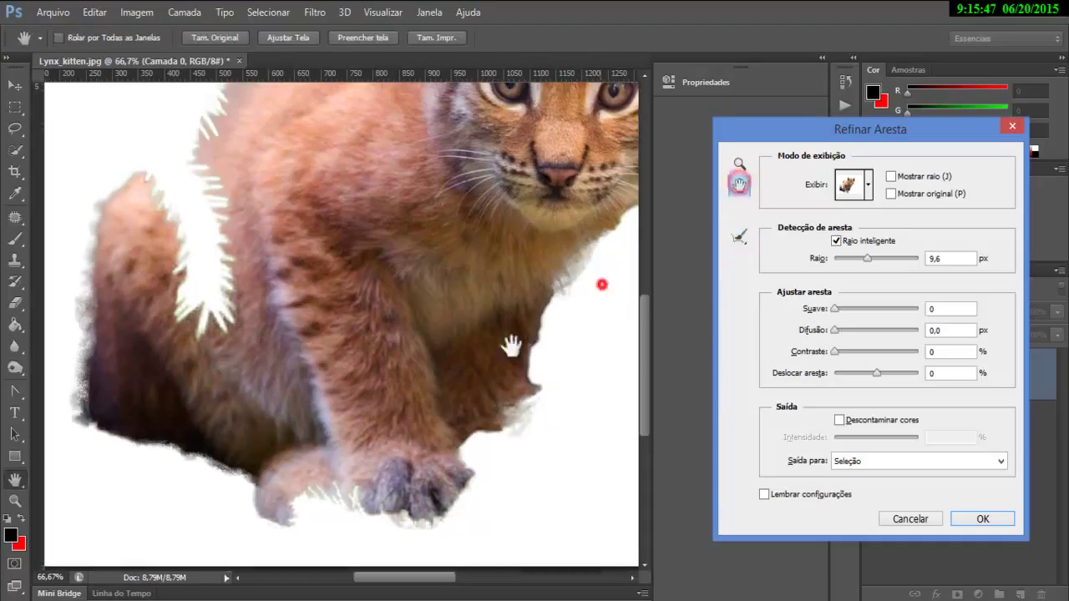
pyautogui.moveTo(544, 322); pyautogui.dragTo(460, 365)
pyautogui.moveTo(539, 236)
pyautogui.mouseDown()
pyautogui.moveTo(529, 260)
pyautogui.moveTo(529, 232)
pyautogui.moveTo(508, 251)
pyautogui.moveTo(516, 243)
pyautogui.moveTo(508, 277)
pyautogui.mouseUp()
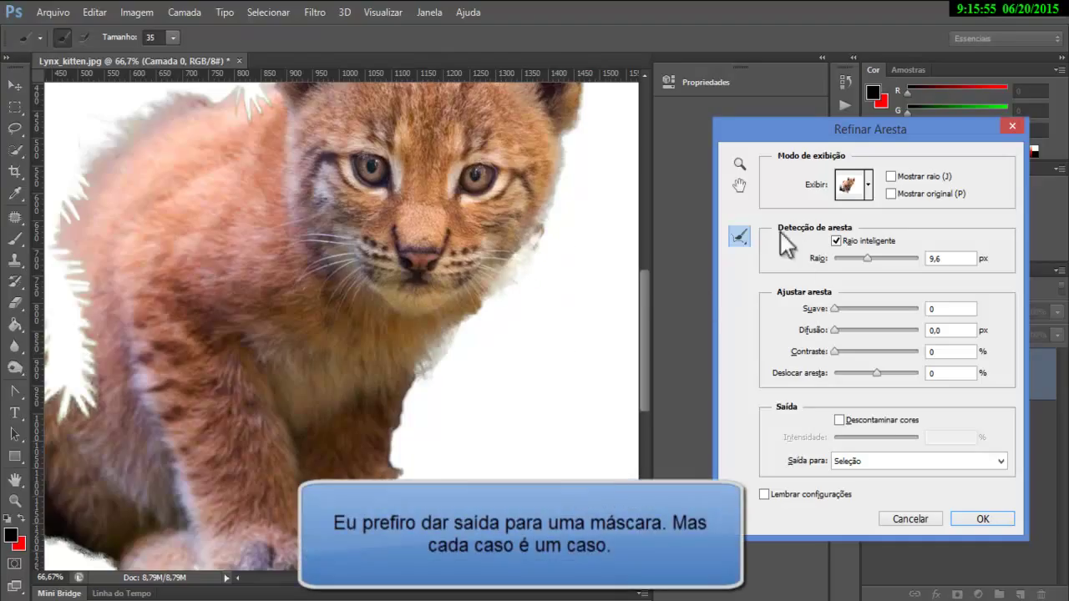
# Step: Output the refined selection as a layer mask (Máscara de camada) and apply Refine Edge
pyautogui.click(881, 465)
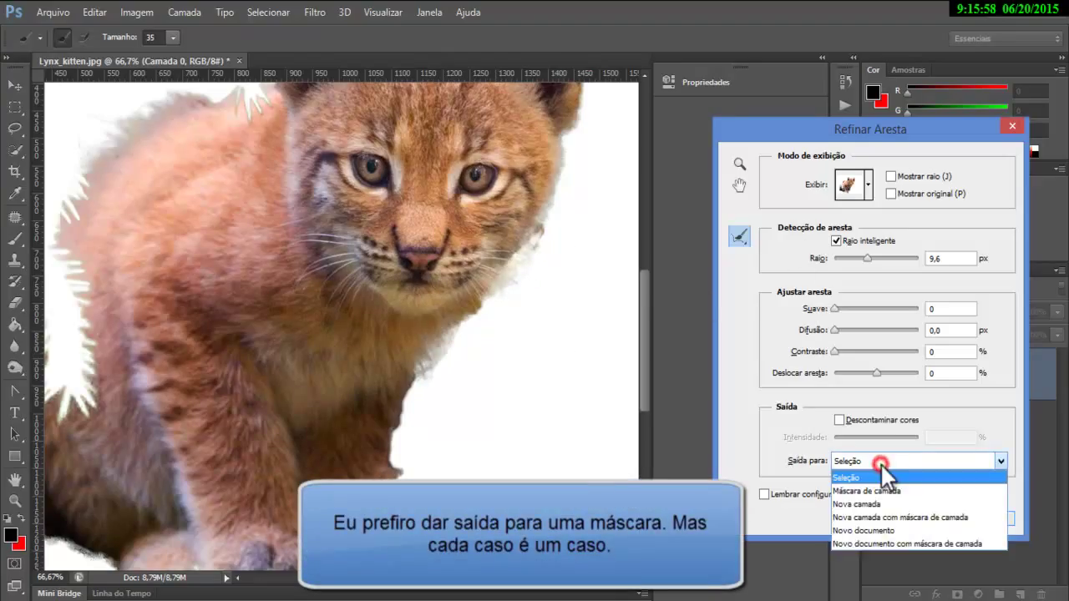
pyautogui.click(926, 490)
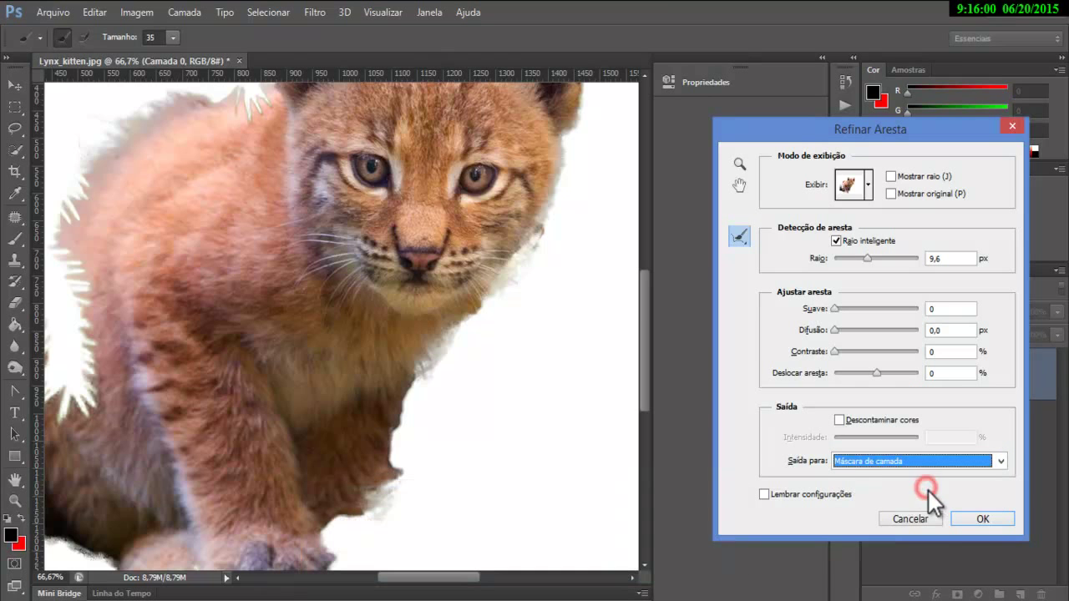
pyautogui.click(975, 518)
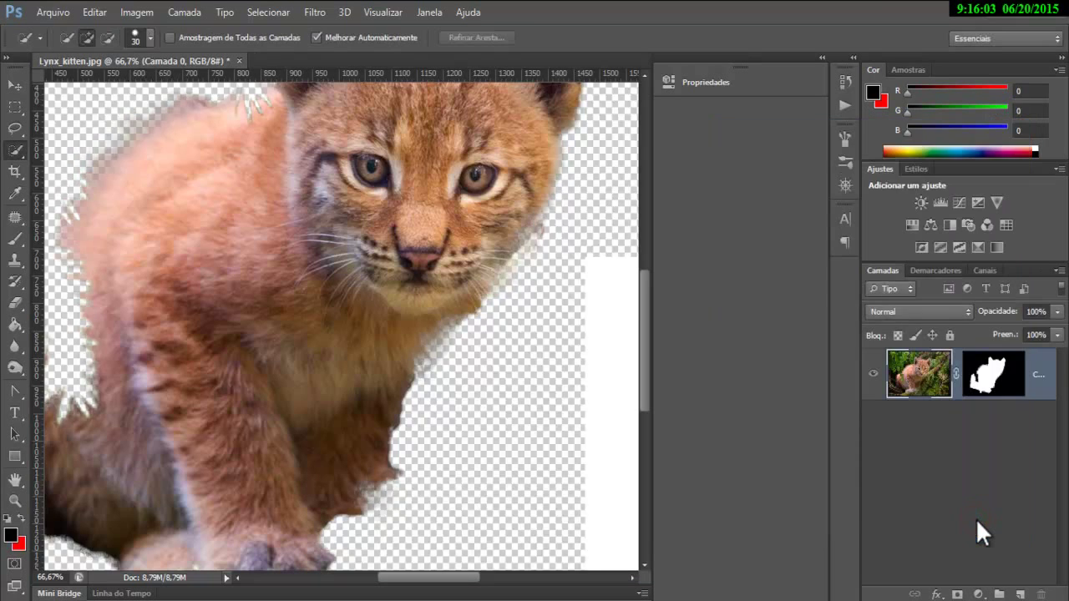
# Step: Create a new empty layer and place it below the masked lynx layer
pyautogui.keyDown('alt'); pyautogui.click(449, 397); pyautogui.keyUp('alt')
pyautogui.keyDown('alt'); pyautogui.click(450, 397); pyautogui.keyUp('alt')
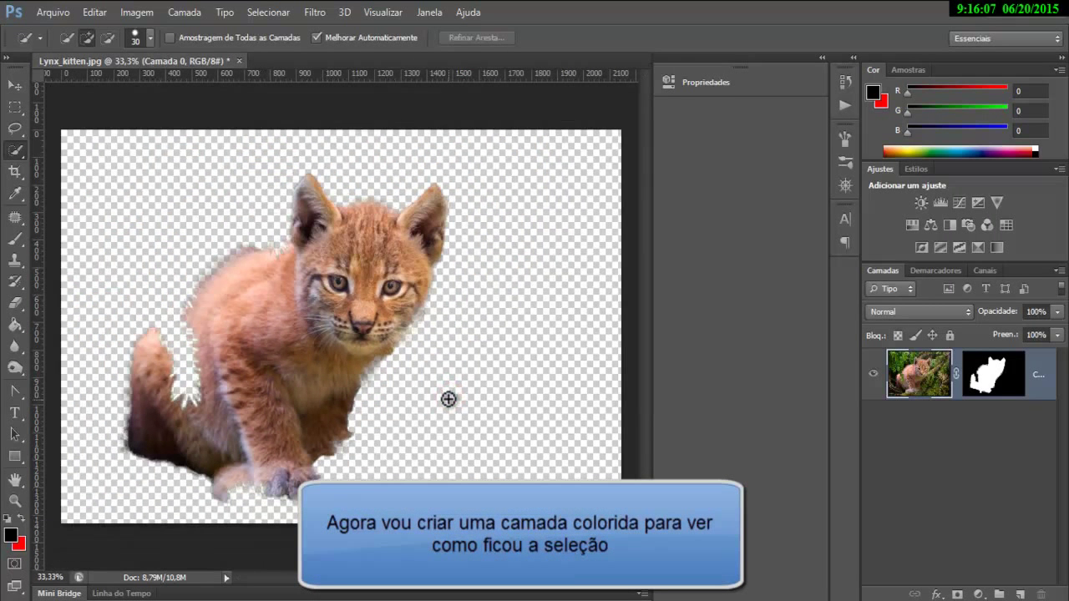
pyautogui.click(1020, 594)
pyautogui.moveTo(968, 370); pyautogui.dragTo(976, 447)
# Step: Fill the new layer below the lynx with white (Branco)
pyautogui.click(94, 11)
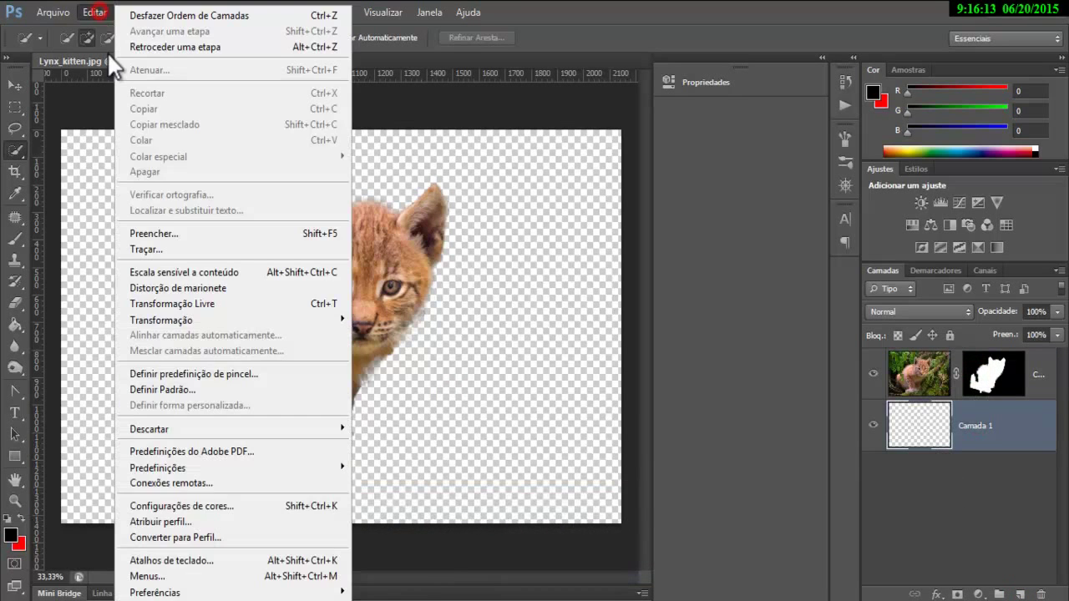
pyautogui.click(171, 237)
pyautogui.click(728, 271)
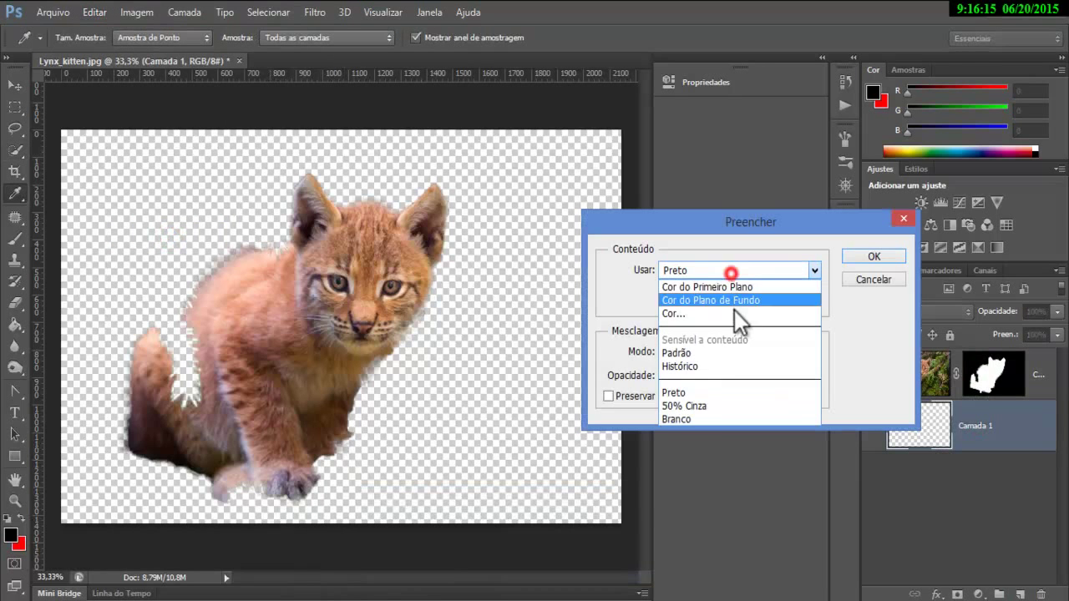
pyautogui.click(874, 256)
pyautogui.press('w')
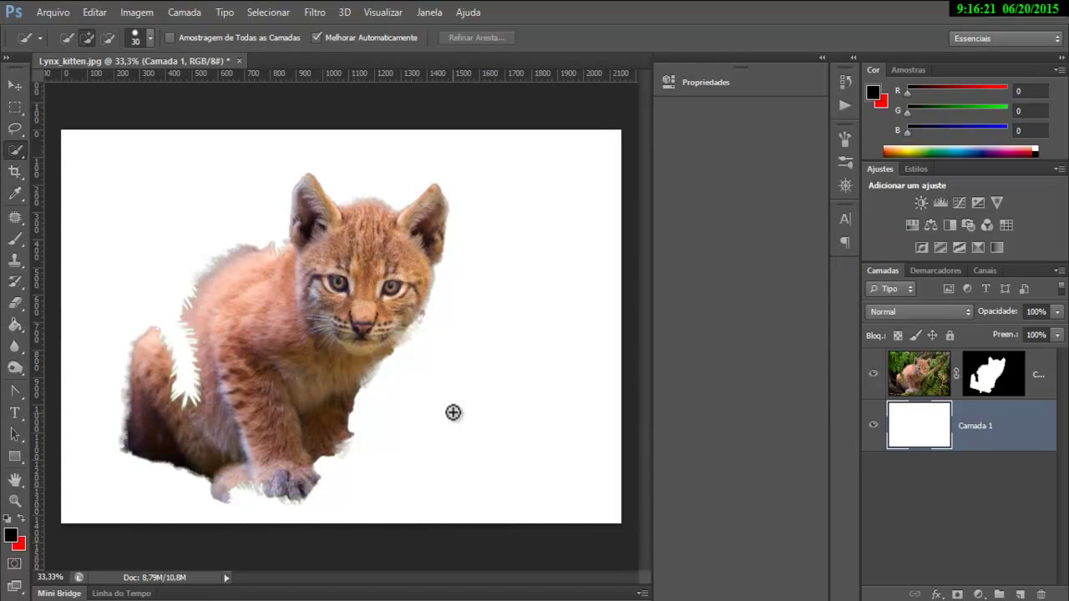
pyautogui.click(433, 364)
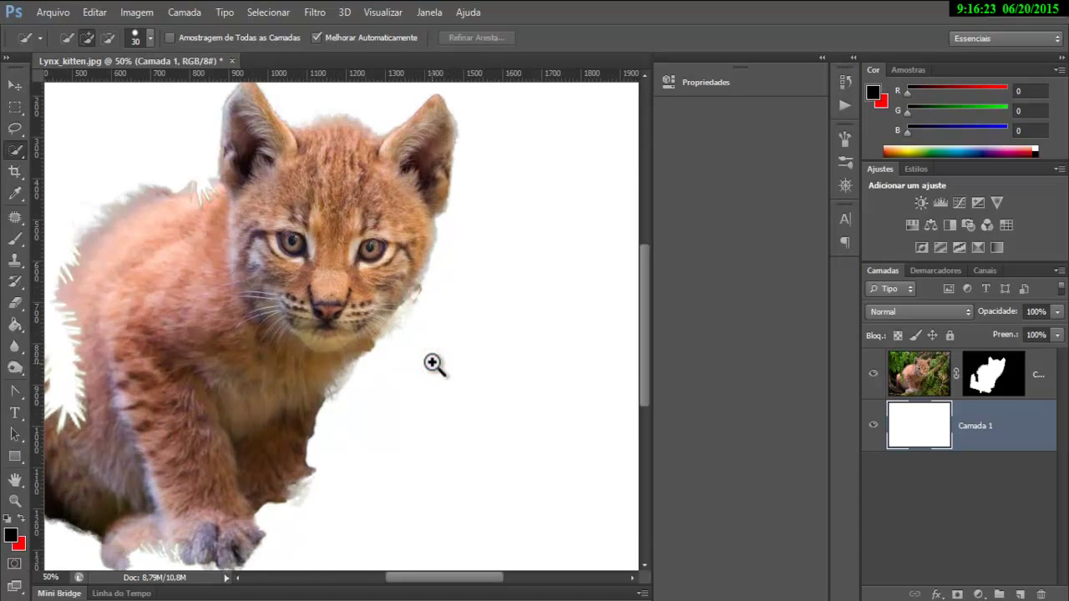
pyautogui.moveTo(359, 401); pyautogui.dragTo(444, 422)
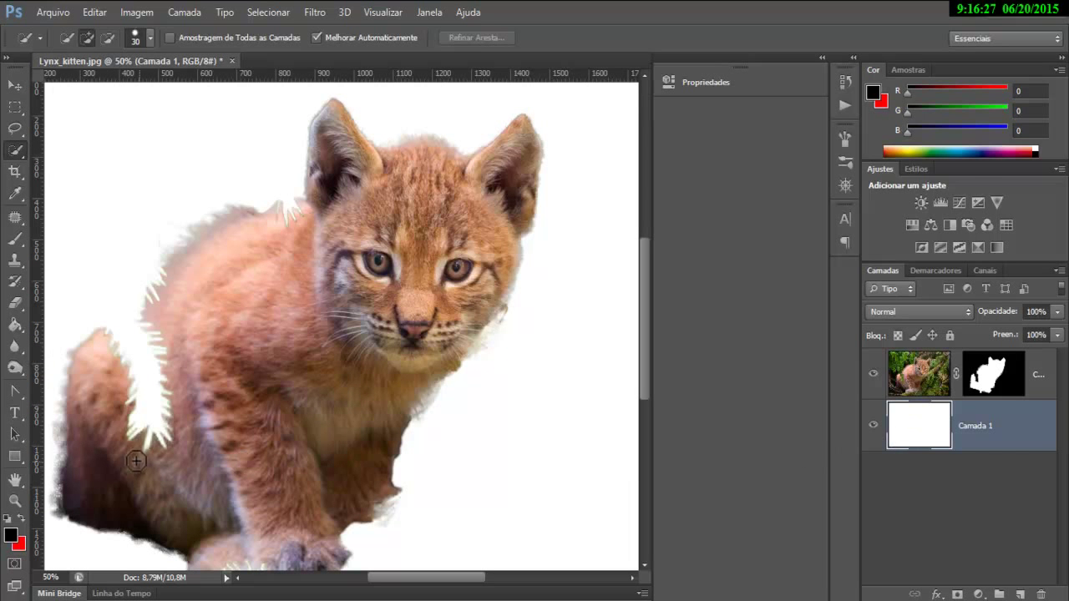
pyautogui.click(11, 539)
pyautogui.moveTo(891, 204); pyautogui.dragTo(547, 193)
pyautogui.click(587, 211)
pyautogui.press('w')
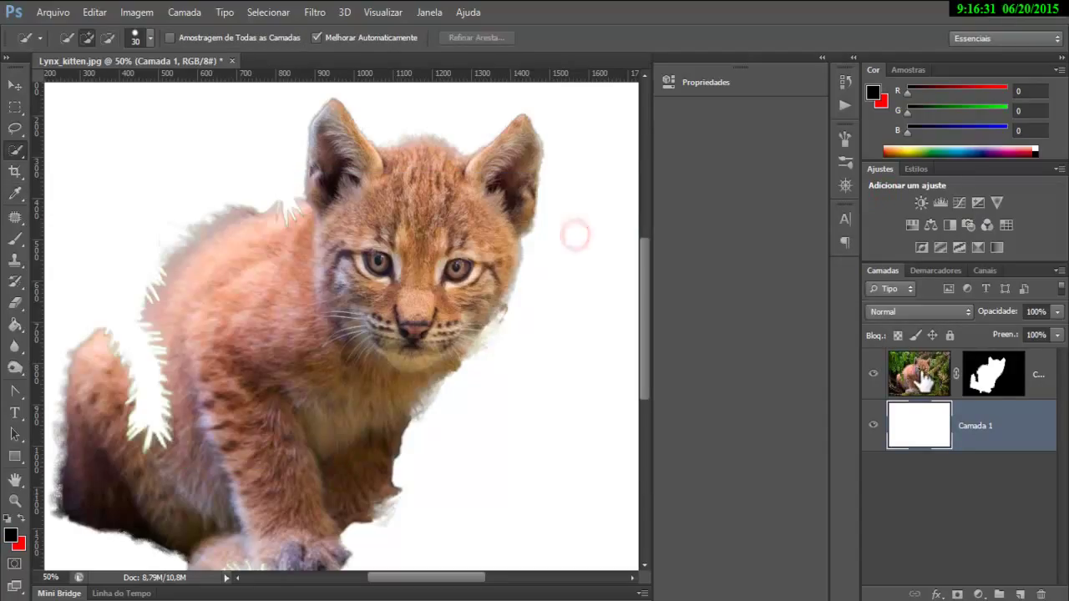
# Step: Disable the layer mask on the lynx layer
pyautogui.click(977, 382)
pyautogui.rightClick(981, 383)
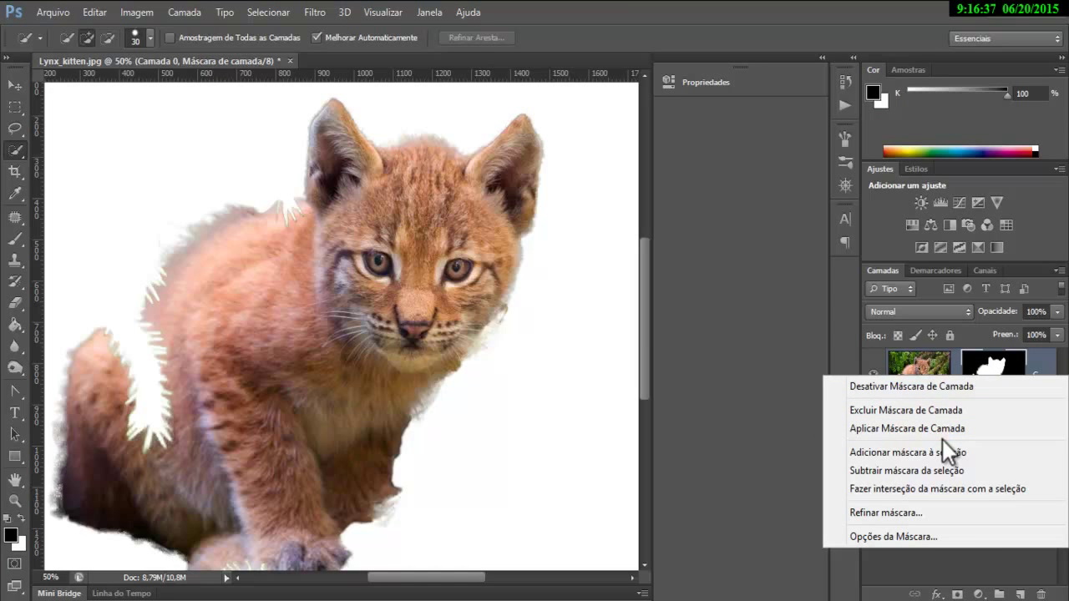
pyautogui.click(890, 385)
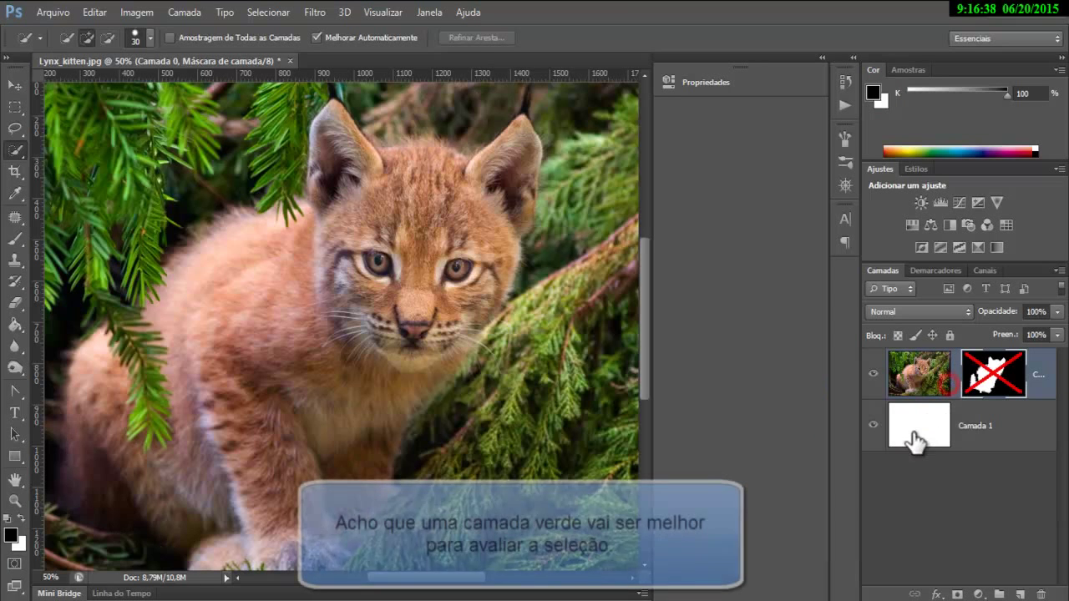
# Step: Set the foreground colour to the olive green 727d3b, sampled from the foliage beside the lynx
pyautogui.click(918, 373)
pyautogui.click(10, 535)
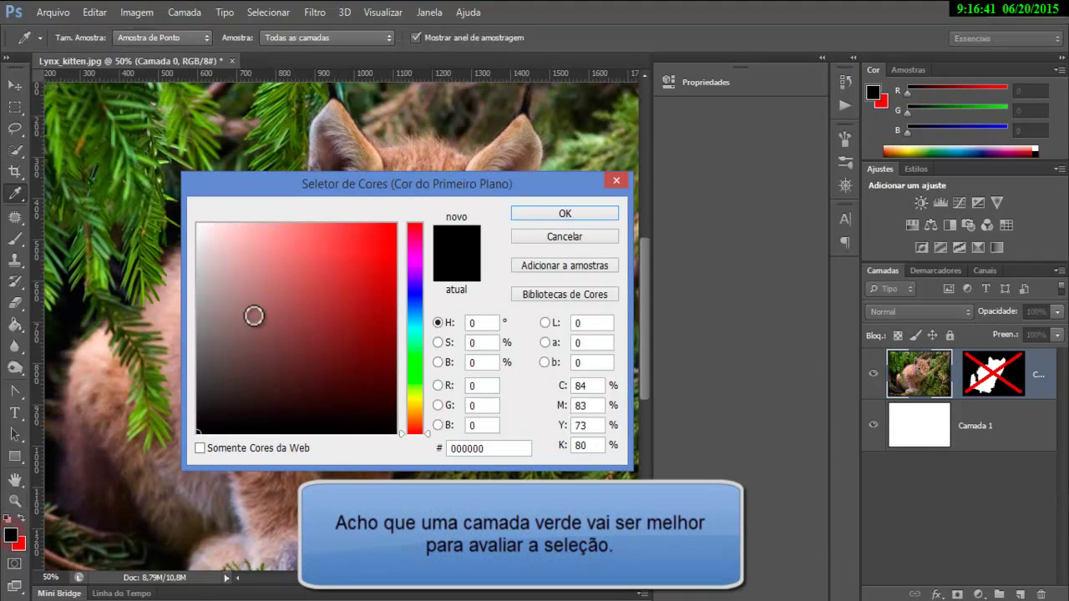
pyautogui.moveTo(330, 186); pyautogui.dragTo(159, 278)
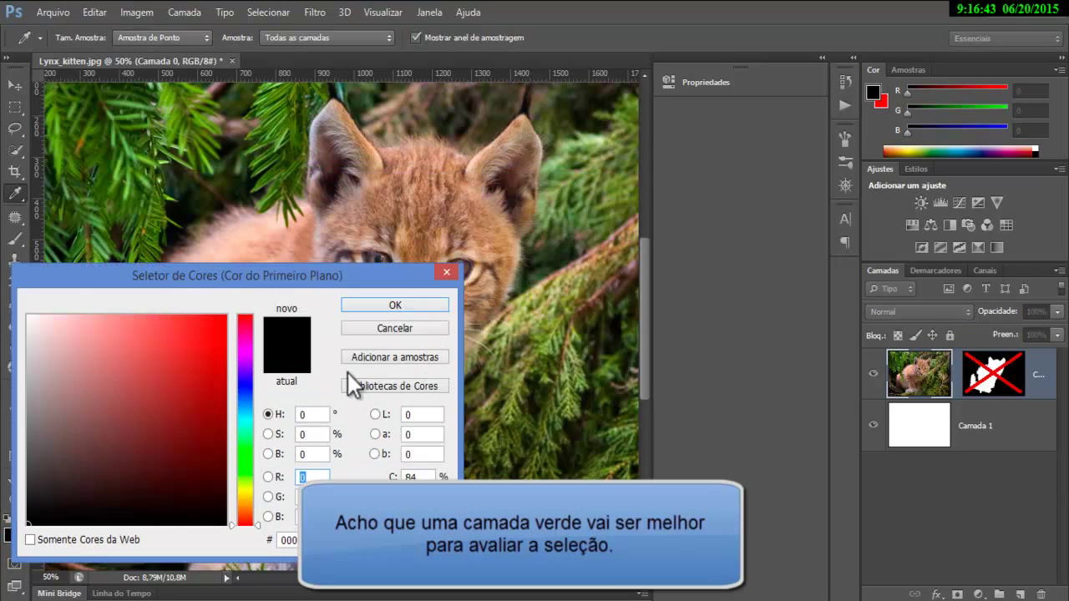
pyautogui.click(513, 401)
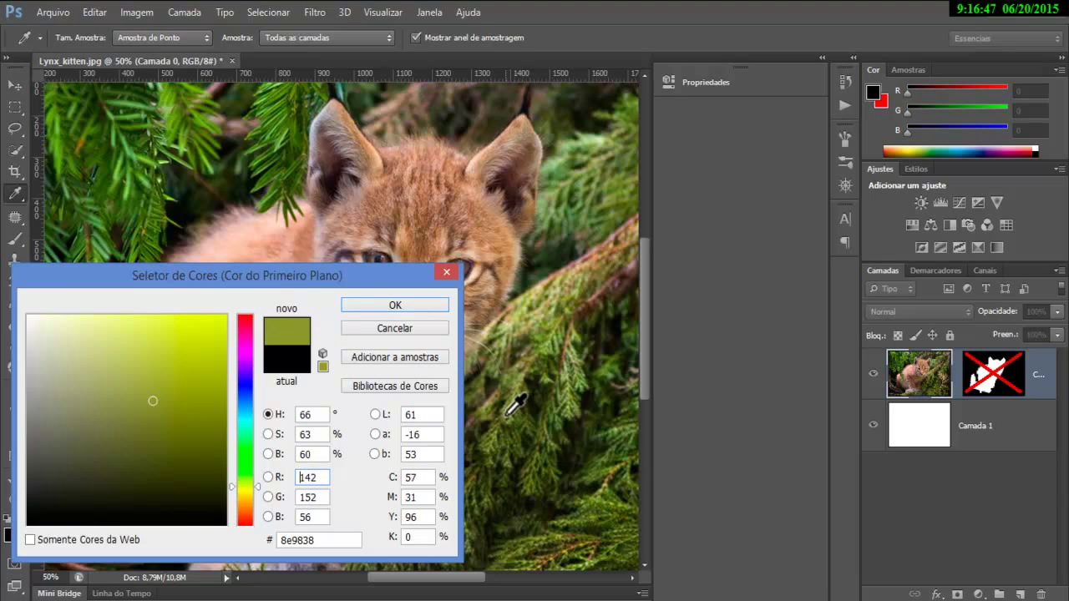
pyautogui.click(492, 437)
pyautogui.click(493, 439)
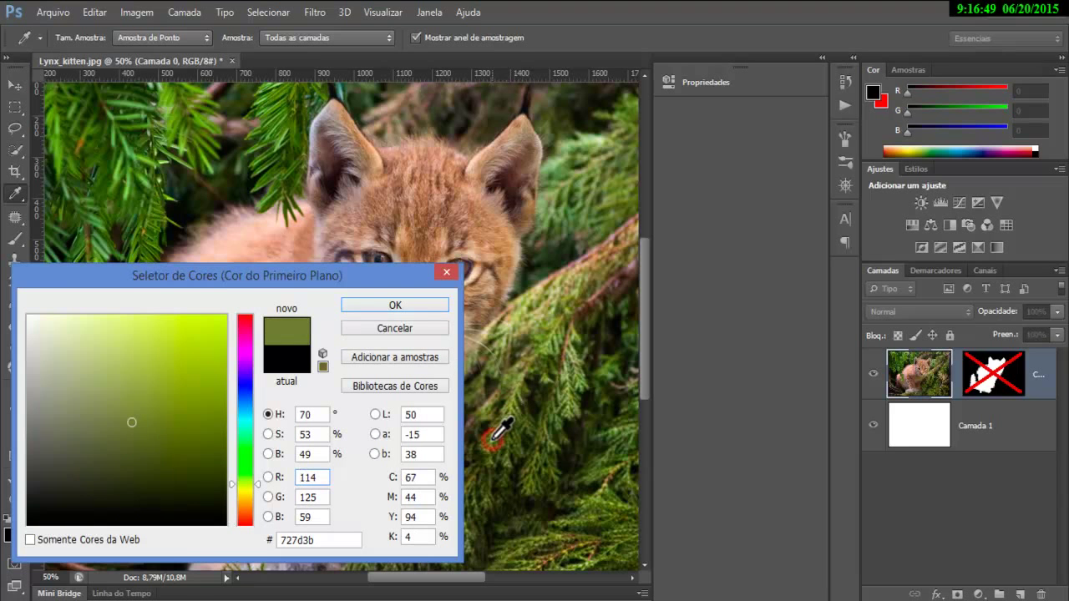
pyautogui.click(427, 306)
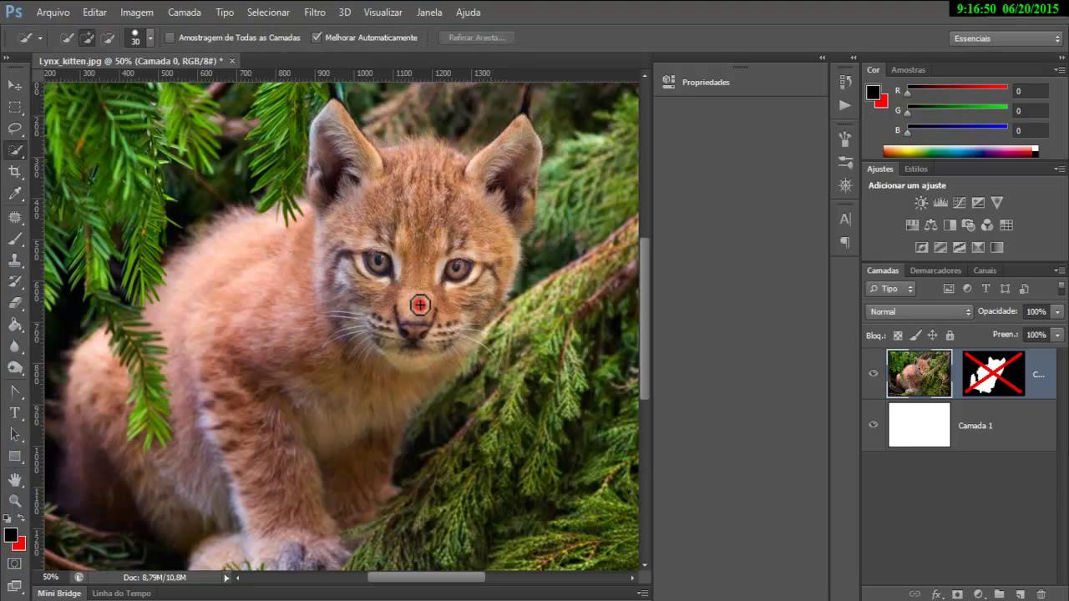
# Step: Fill the layer below the lynx with the foreground colour (Cor do Primeiro Plano)
pyautogui.click(981, 417)
pyautogui.click(80, 14)
pyautogui.click(159, 231)
pyautogui.click(710, 270)
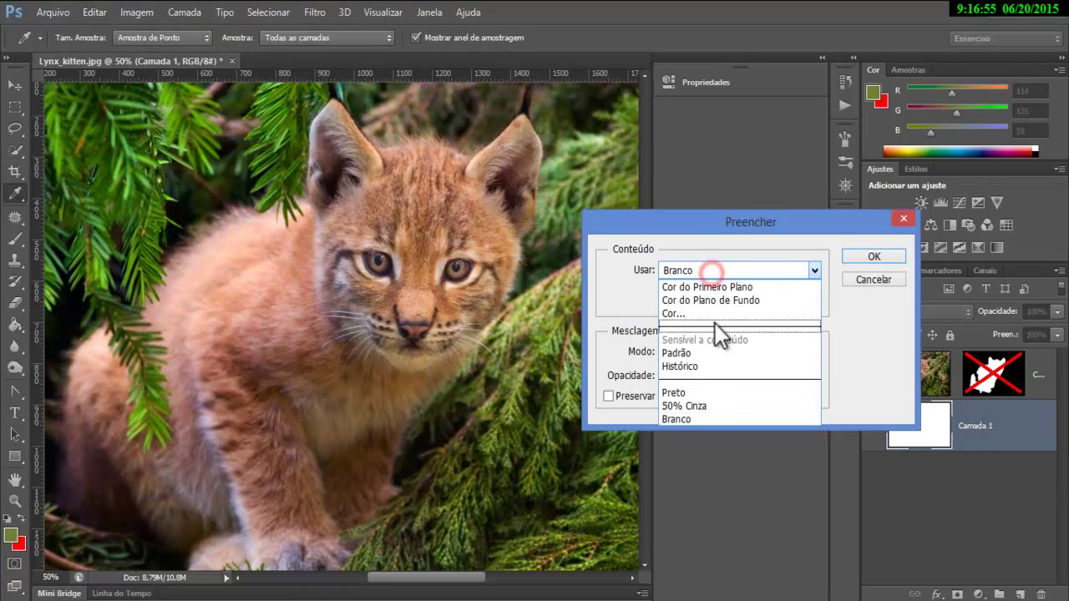
pyautogui.click(742, 286)
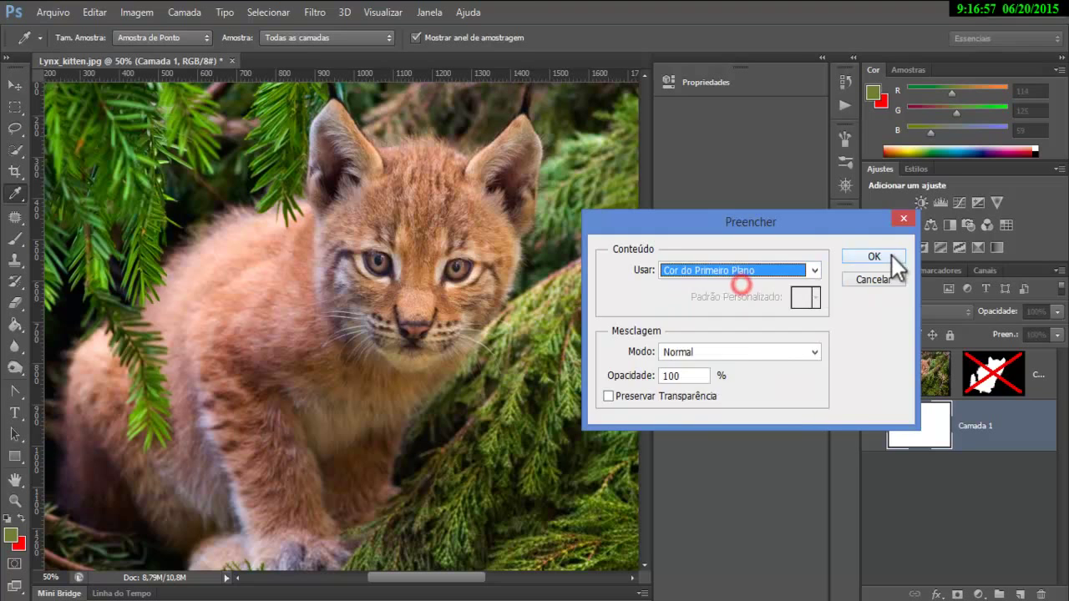
pyautogui.click(890, 258)
pyautogui.press('w')
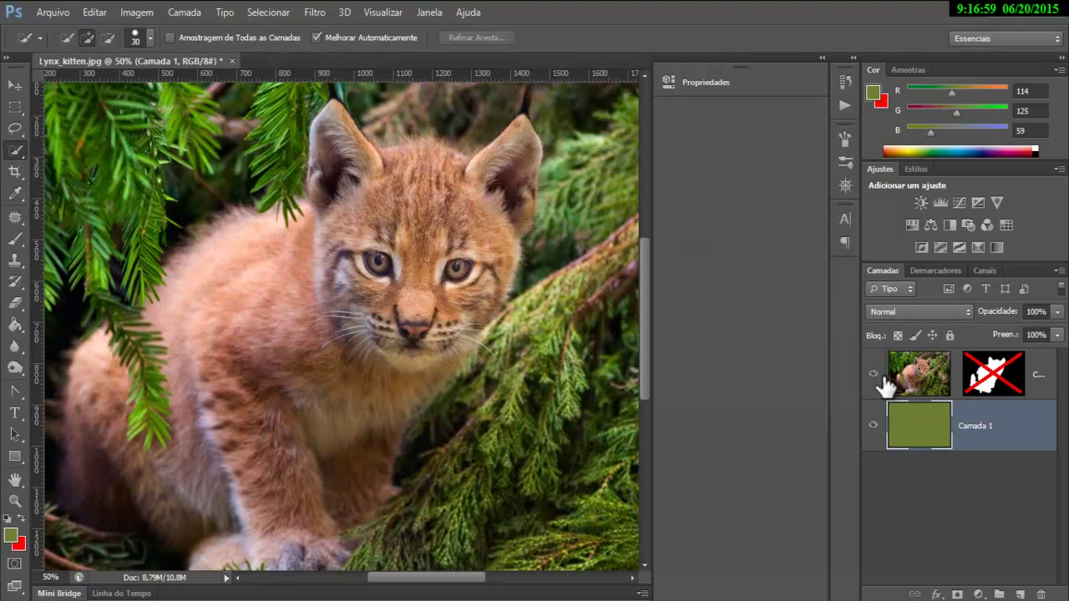
# Step: Re-enable the lynx layer's mask and target the mask for painting with the Brush tool
pyautogui.rightClick(971, 384)
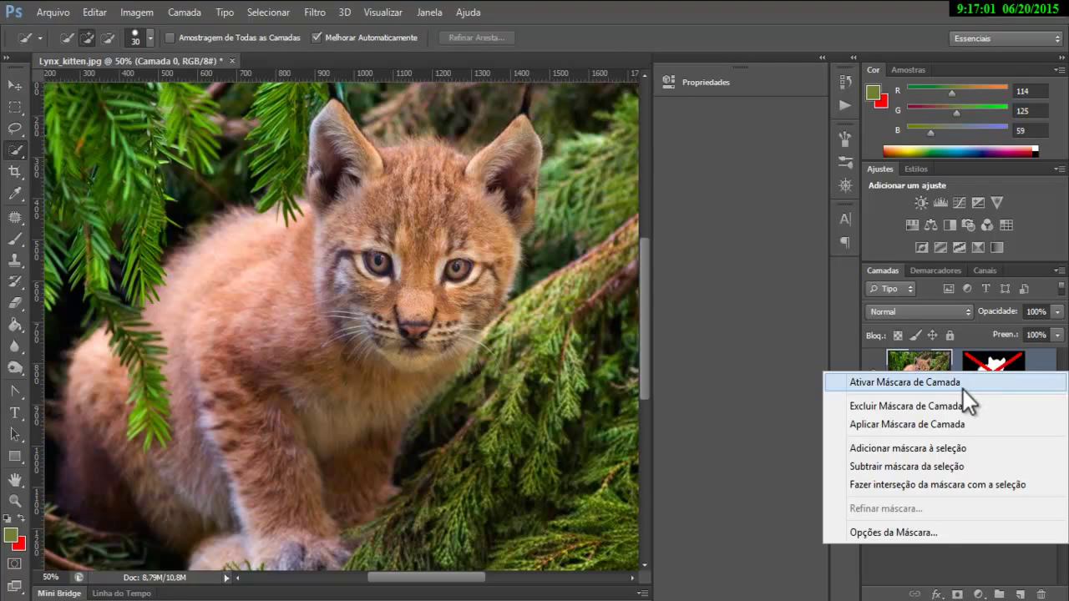
pyautogui.click(963, 389)
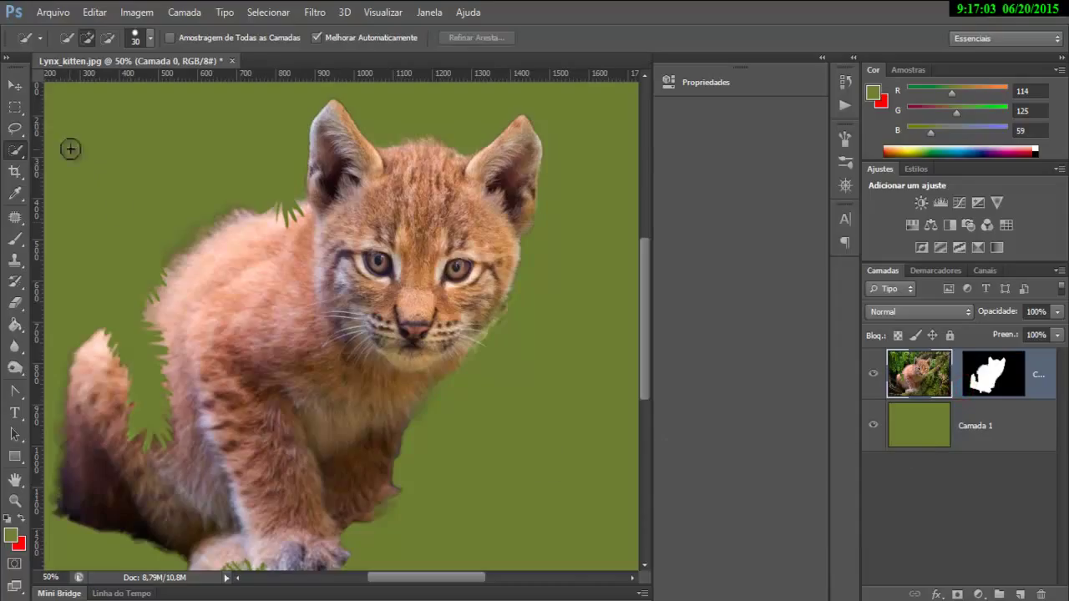
pyautogui.click(979, 386)
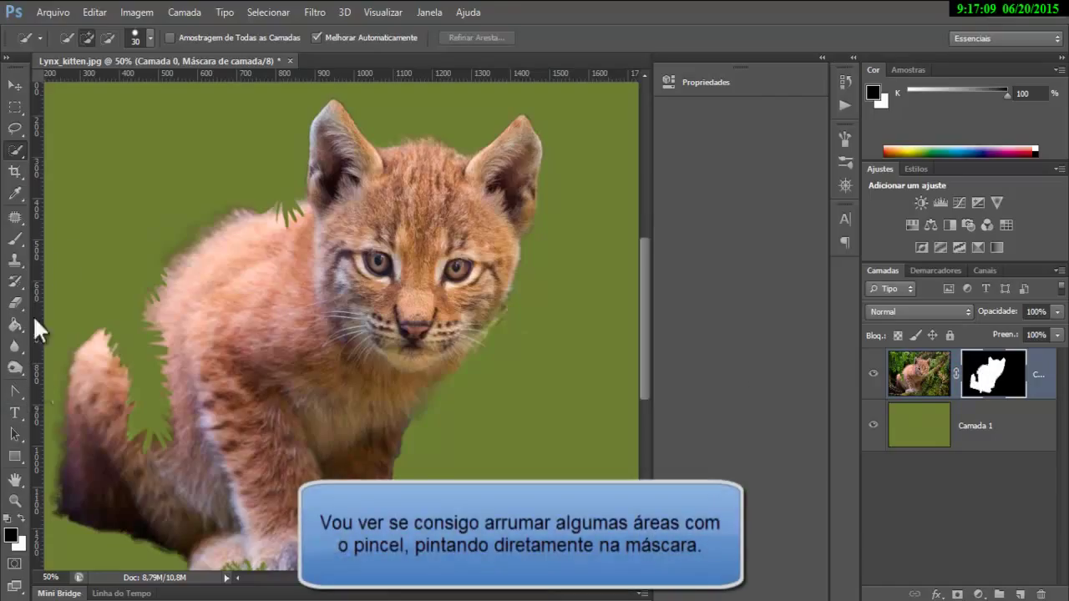
pyautogui.click(13, 242)
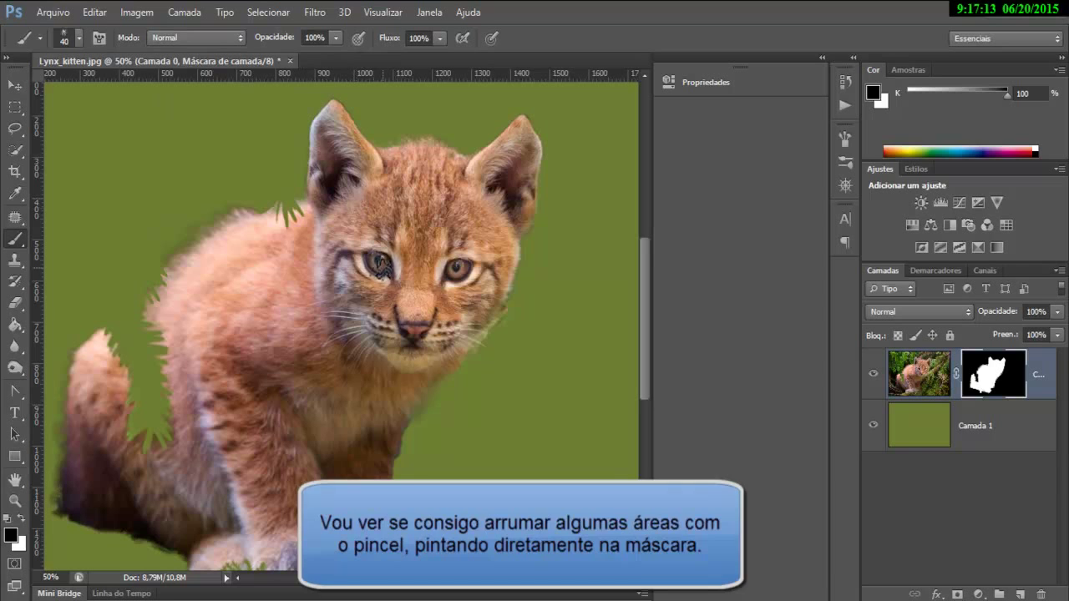
# Step: Try painting black on the mask across the lynx's shoulder and chest with a 200 px brush
pyautogui.press(']')
pyautogui.press(']')
pyautogui.press(']')
pyautogui.press(']')
pyautogui.press(']')
pyautogui.press(']')
pyautogui.press(']')
pyautogui.moveTo(276, 287)
pyautogui.mouseDown()
pyautogui.moveTo(298, 334)
pyautogui.moveTo(367, 372)
pyautogui.mouseUp()
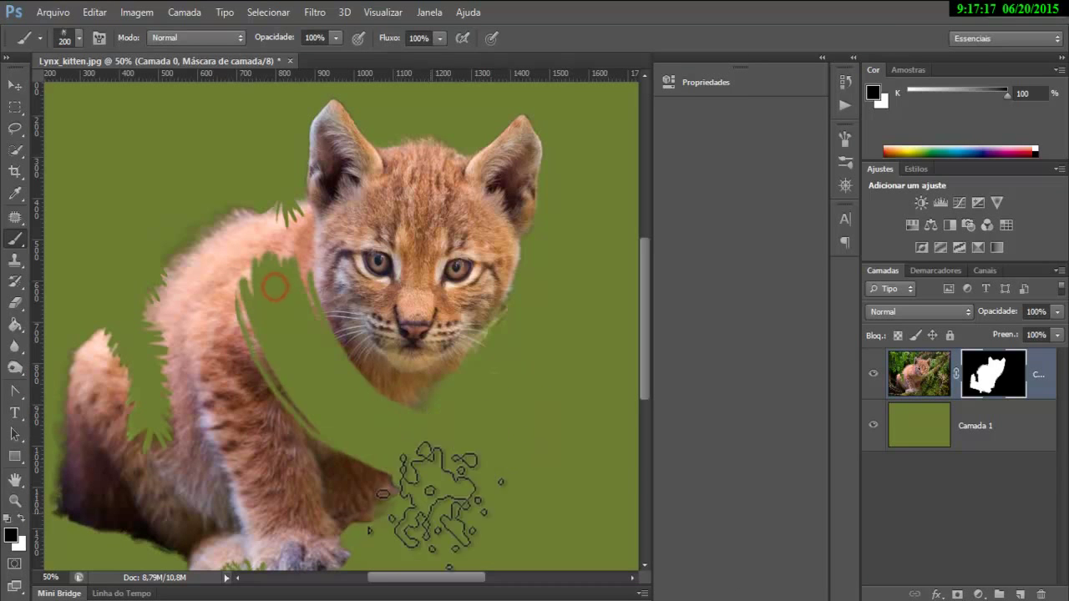
pyautogui.hotkey('ctrl', 'z')
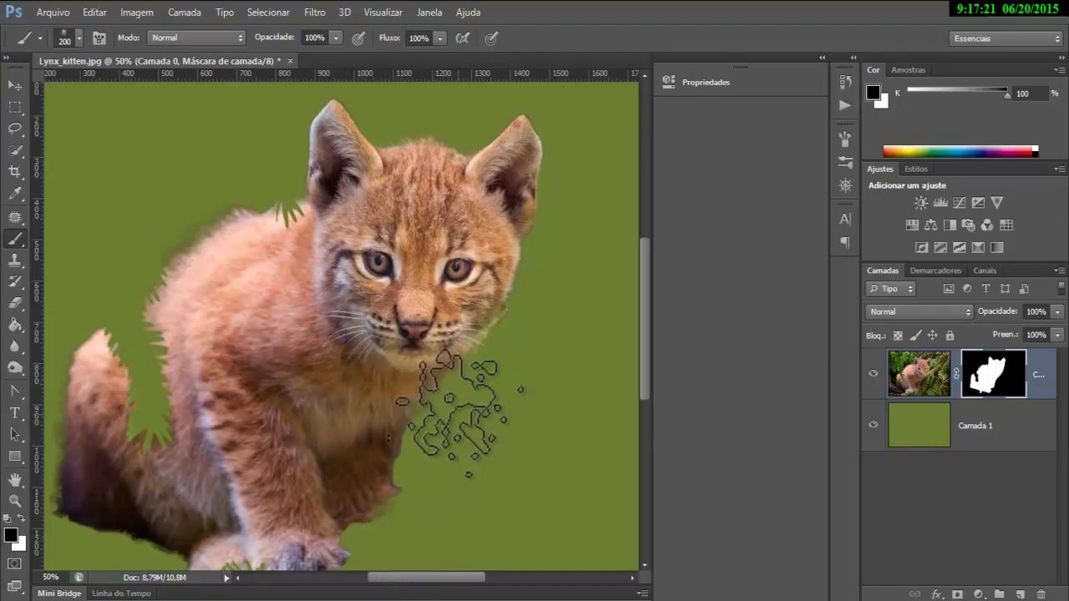
# Step: Try painting the mask at the chest edge with mid-grey 8c8c8c and a 150 px brush
pyautogui.click(11, 535)
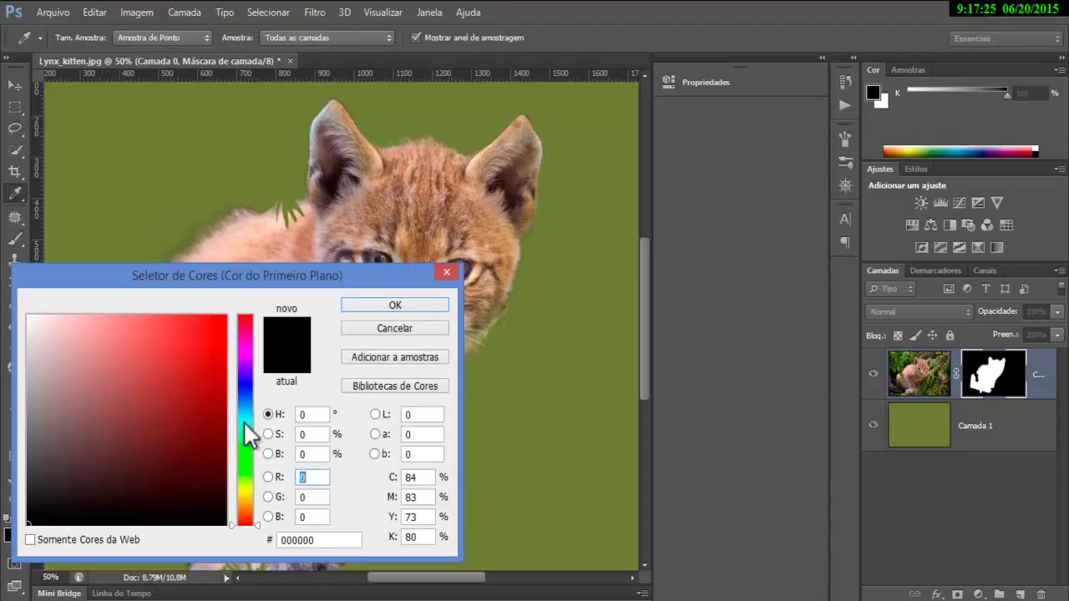
pyautogui.moveTo(28, 380); pyautogui.dragTo(25, 409)
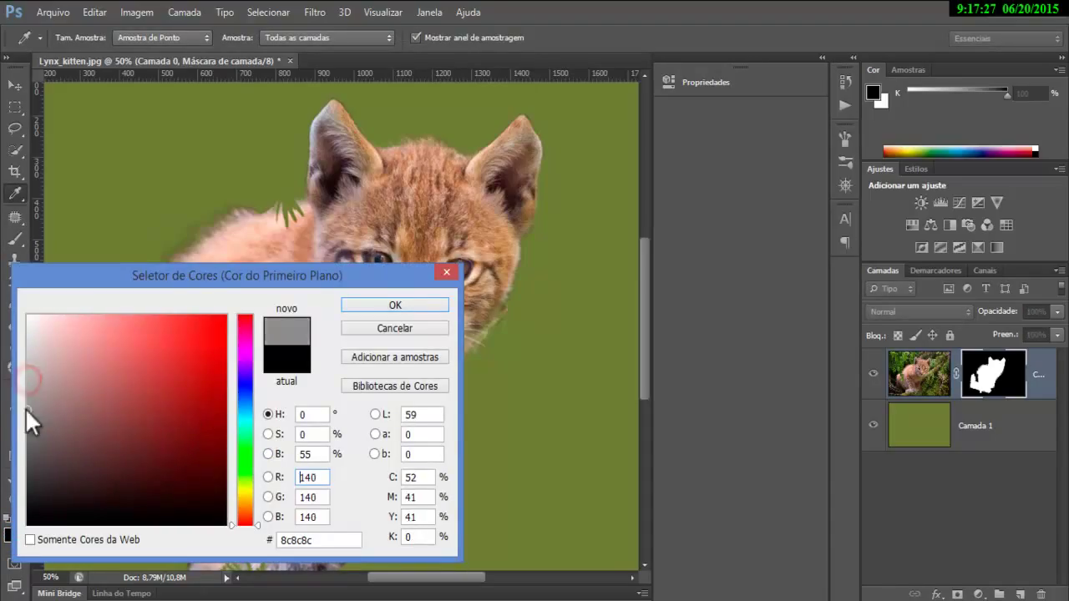
pyautogui.click(395, 305)
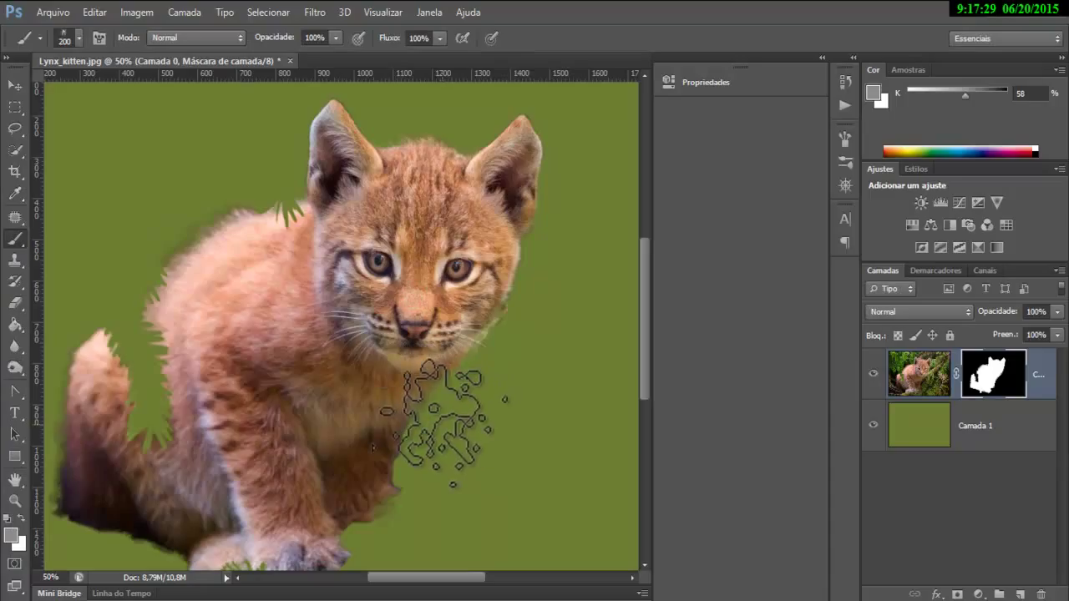
pyautogui.press('[')
pyautogui.press('[')
pyautogui.moveTo(436, 422); pyautogui.dragTo(393, 443)
pyautogui.hotkey('ctrl', 'z')
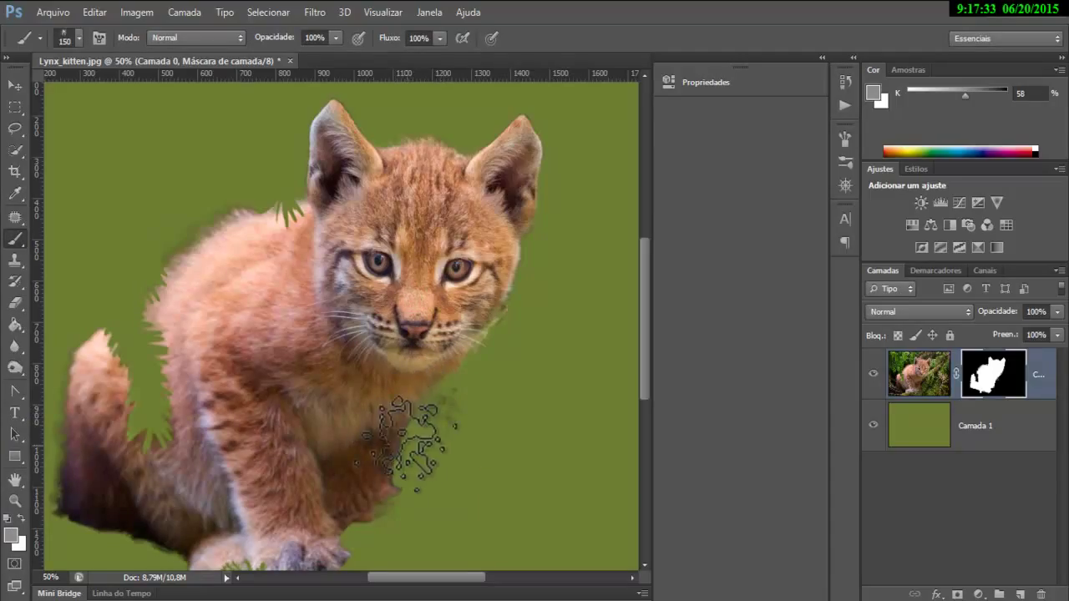
# Step: Restore black as the painting colour and set the brush to 85% flow and 83% opacity
pyautogui.click(24, 517)
pyautogui.moveTo(417, 418)
pyautogui.mouseDown()
pyautogui.moveTo(442, 429)
pyautogui.moveTo(425, 416)
pyautogui.moveTo(434, 435)
pyautogui.mouseUp()
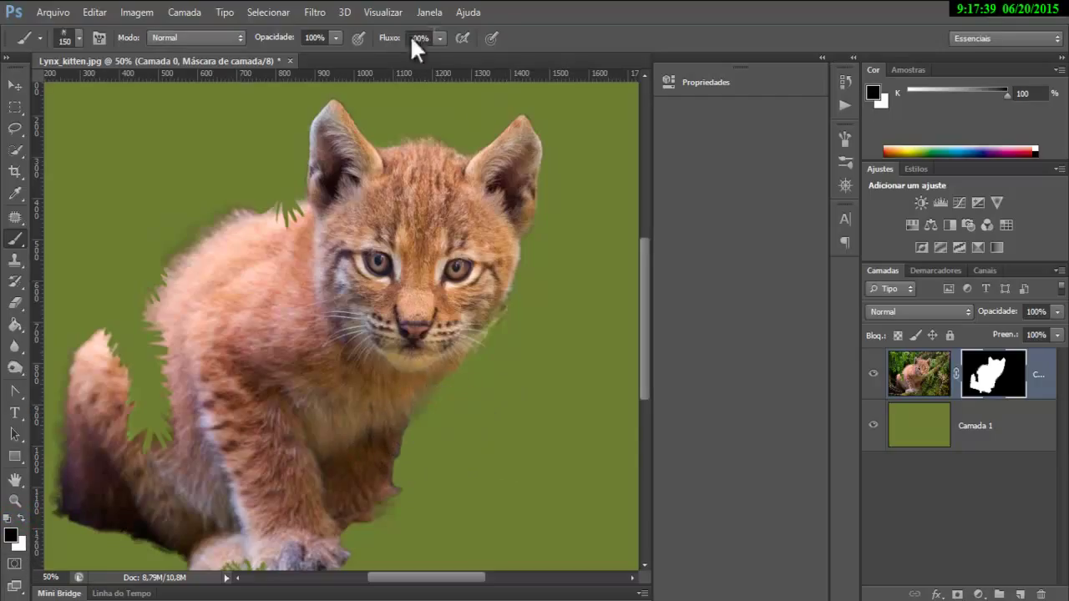
pyautogui.moveTo(439, 38); pyautogui.dragTo(428, 63)
pyautogui.moveTo(333, 37); pyautogui.dragTo(324, 58)
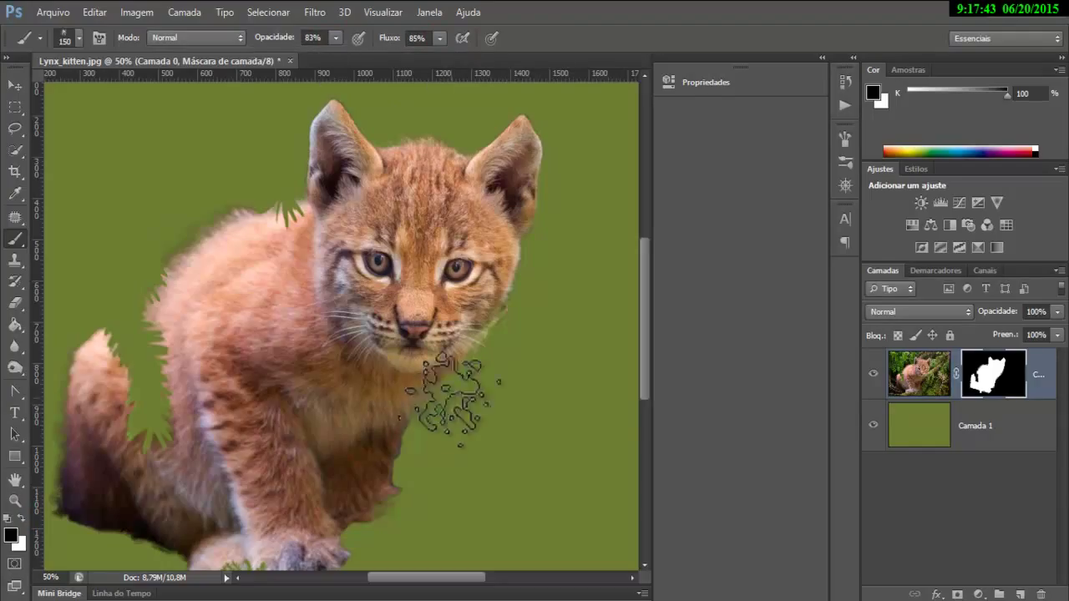
# Step: Paint black on the mask along the lynx's chest, cheek and ear edges to clean the cutout
pyautogui.moveTo(429, 406)
pyautogui.mouseDown()
pyautogui.moveTo(435, 439)
pyautogui.moveTo(426, 426)
pyautogui.moveTo(513, 365)
pyautogui.moveTo(511, 329)
pyautogui.moveTo(551, 408)
pyautogui.moveTo(559, 230)
pyautogui.moveTo(573, 170)
pyautogui.moveTo(573, 191)
pyautogui.moveTo(614, 215)
pyautogui.moveTo(577, 180)
pyautogui.moveTo(597, 226)
pyautogui.mouseUp()
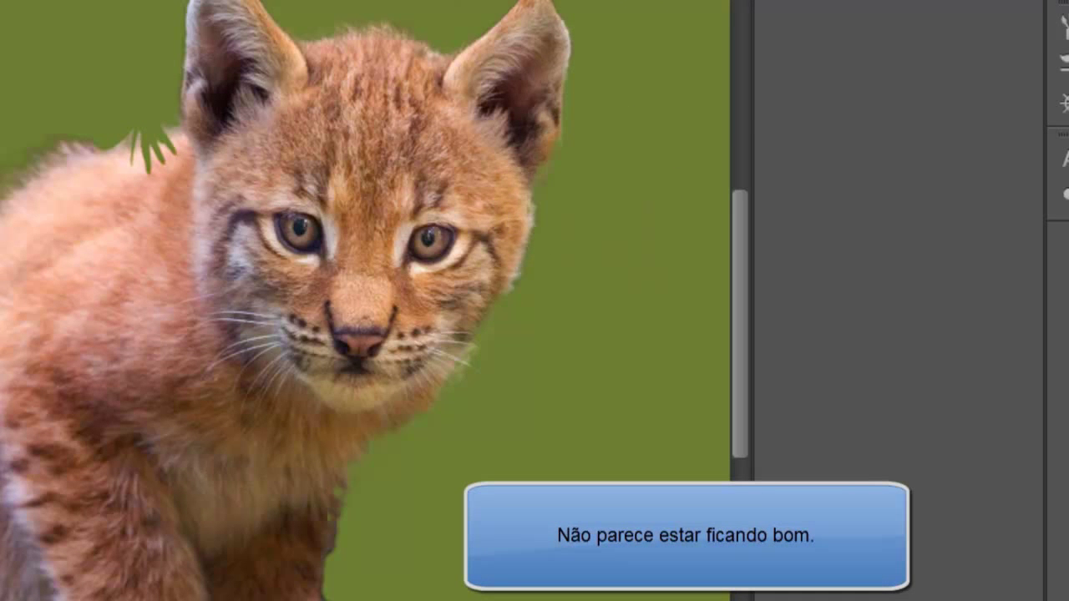
pyautogui.moveTo(574, 172)
pyautogui.mouseDown()
pyautogui.moveTo(555, 180)
pyautogui.moveTo(572, 167)
pyautogui.moveTo(562, 192)
pyautogui.mouseUp()
pyautogui.click(532, 290)
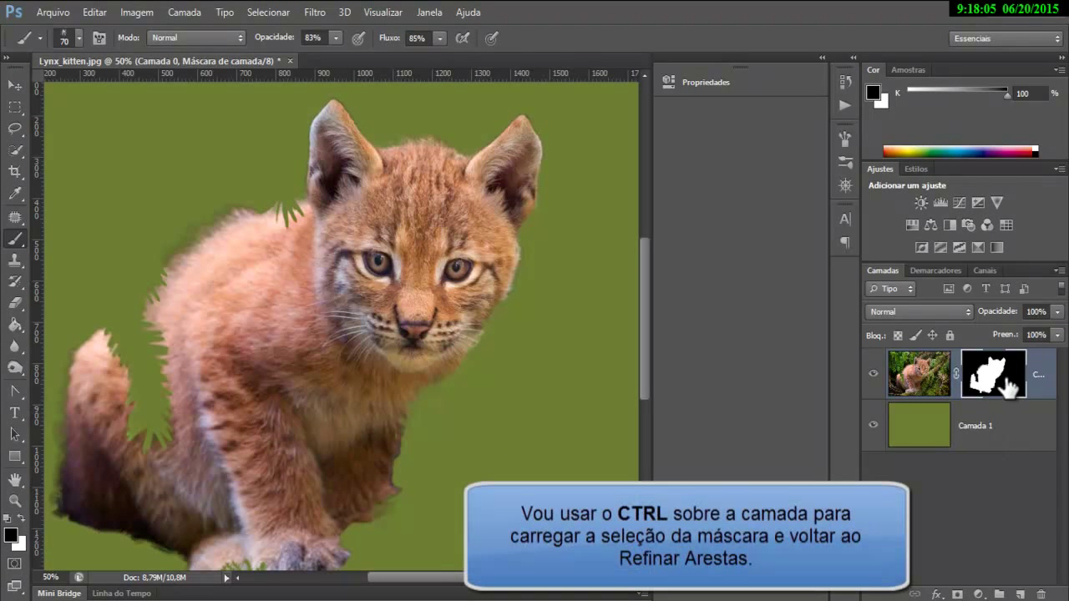
# Step: Load the layer mask as a selection and target the lynx layer's image with the Quick Selection tool
pyautogui.keyDown('ctrl'); pyautogui.click(977, 386); pyautogui.keyUp('ctrl')
pyautogui.click(917, 386)
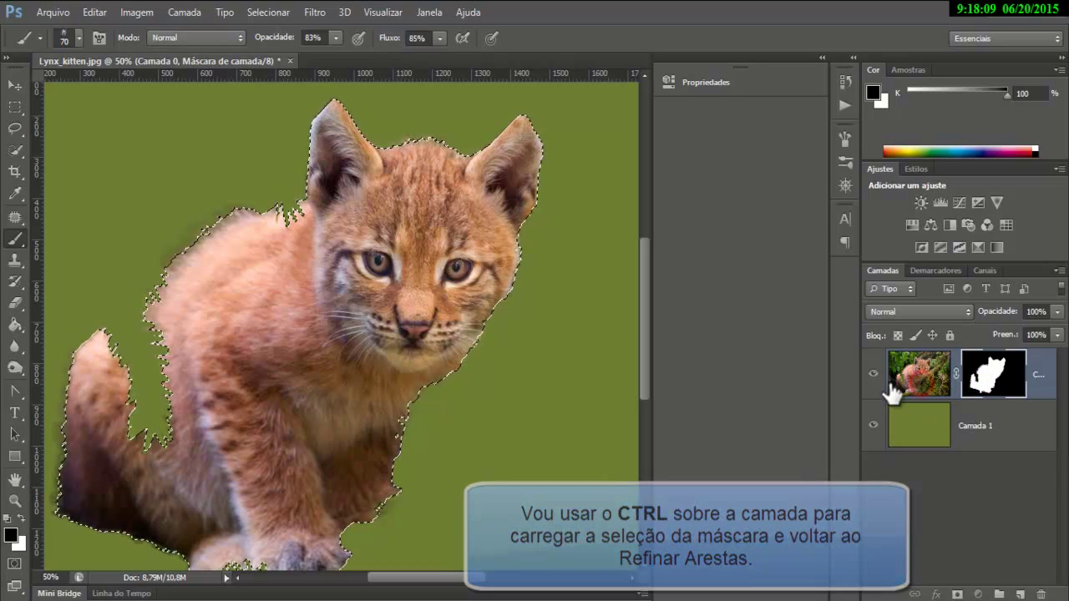
pyautogui.click(900, 370)
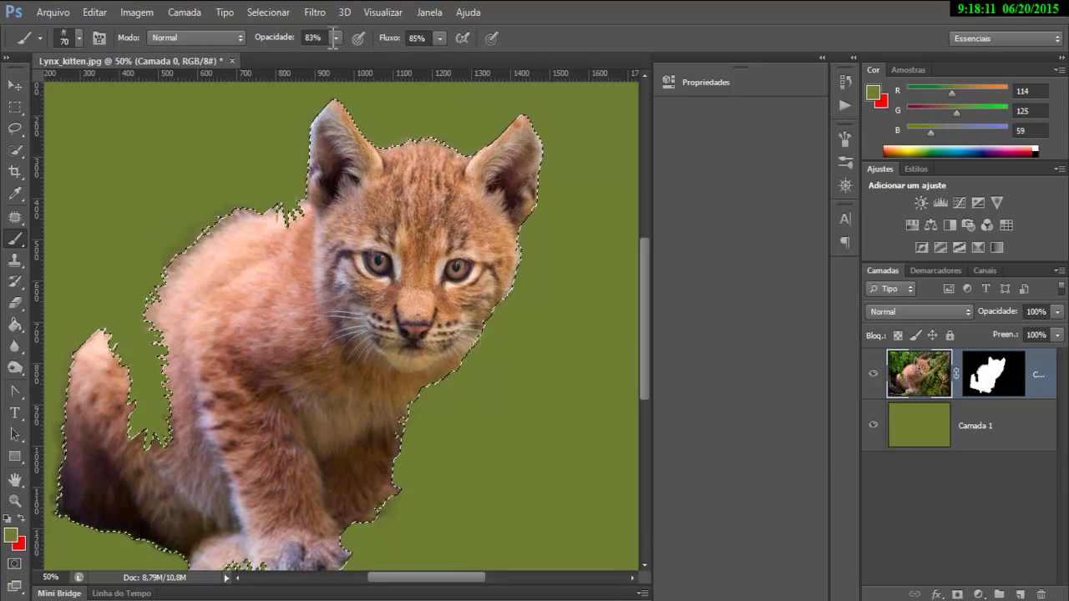
pyautogui.click(22, 152)
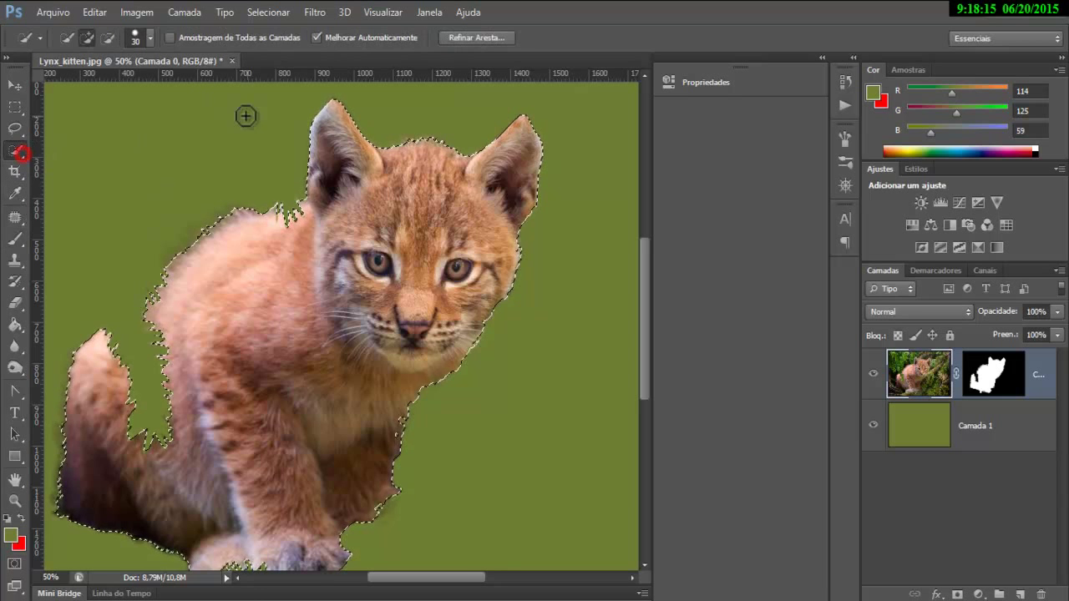
# Step: In Refine Edge, brush along the lynx's cheek, chin and chest outline with a size 35 refine brush
pyautogui.click(483, 37)
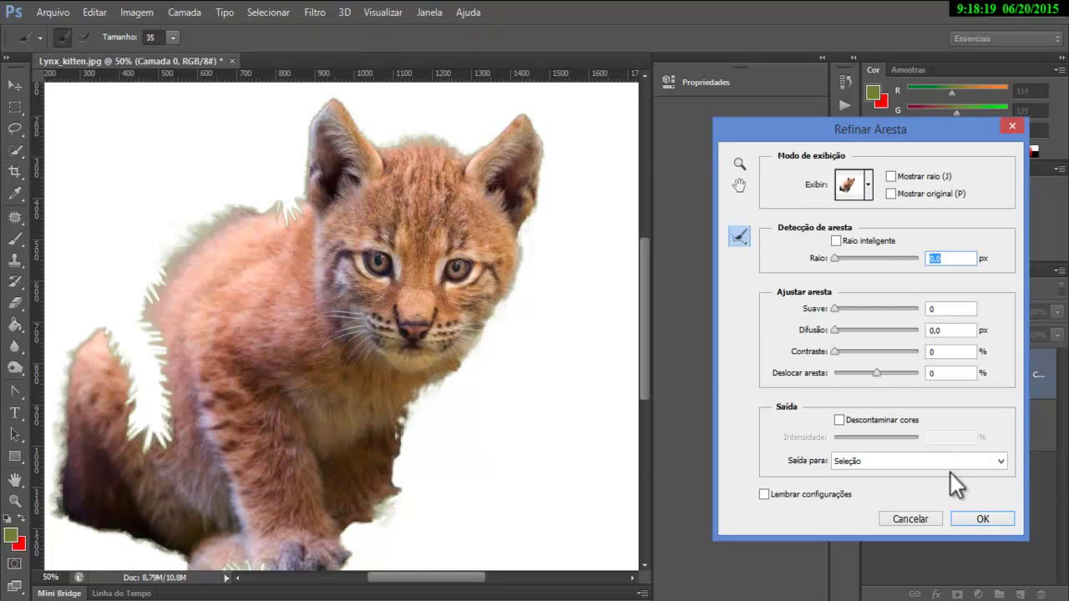
pyautogui.click(974, 519)
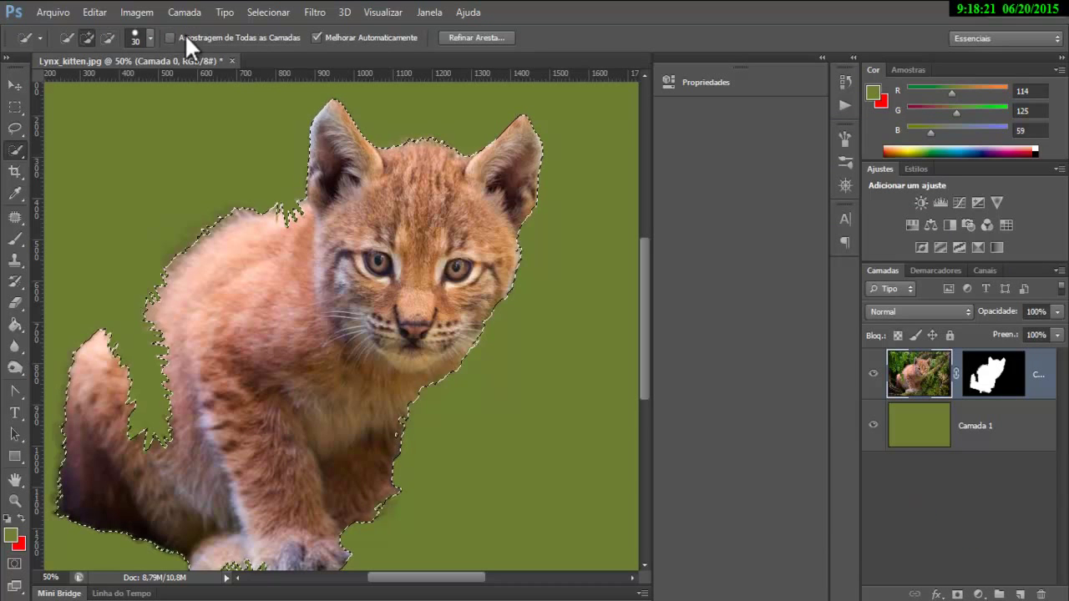
pyautogui.click(485, 38)
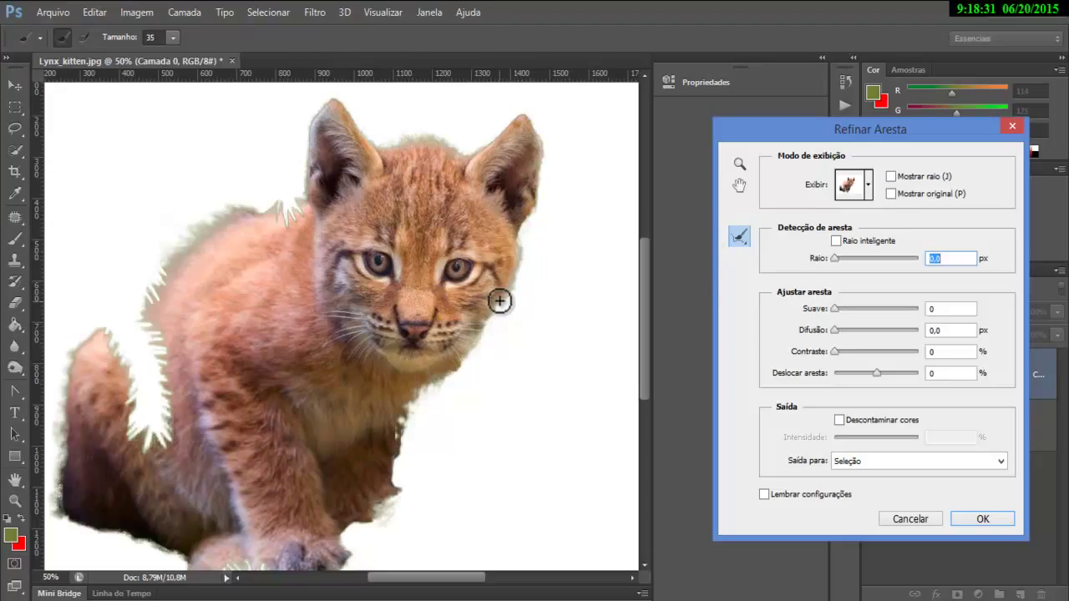
pyautogui.moveTo(495, 304)
pyautogui.mouseDown()
pyautogui.moveTo(463, 355)
pyautogui.moveTo(410, 384)
pyautogui.mouseUp()
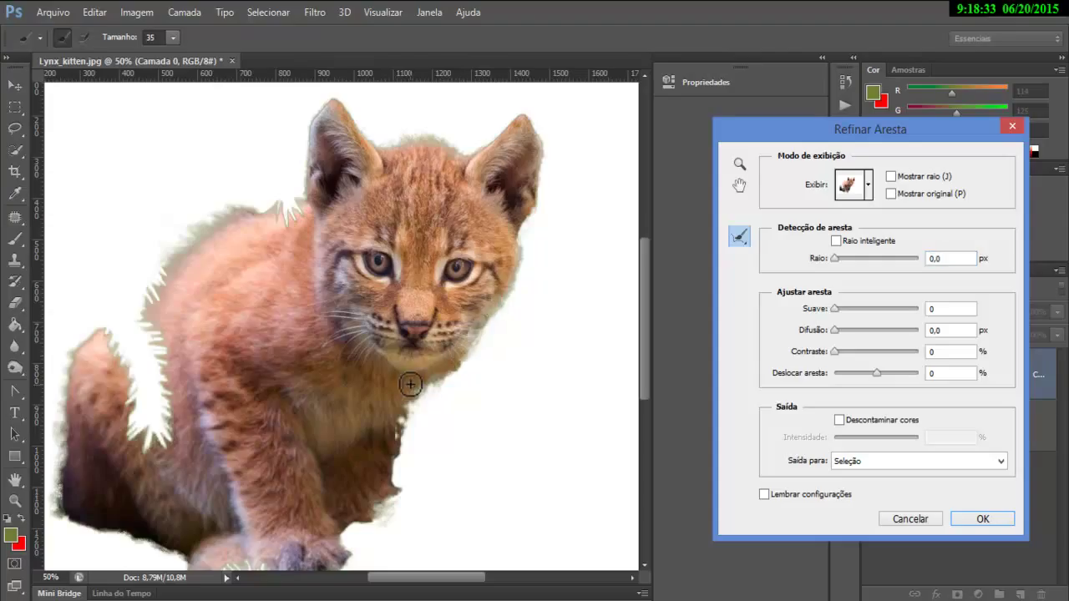
pyautogui.moveTo(512, 281)
pyautogui.mouseDown()
pyautogui.moveTo(473, 346)
pyautogui.moveTo(410, 392)
pyautogui.moveTo(399, 443)
pyautogui.mouseUp()
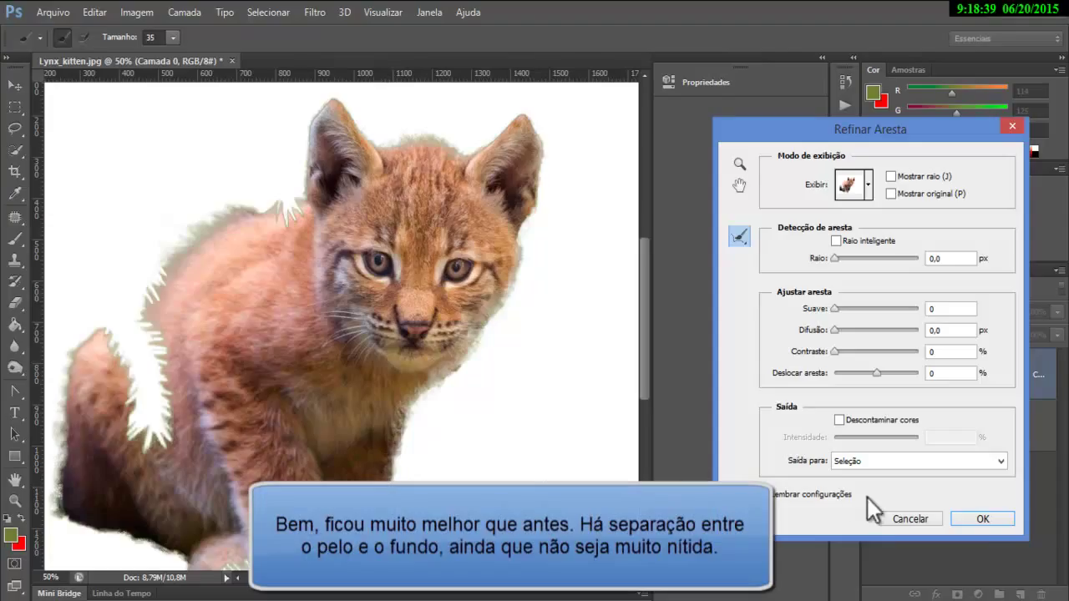
# Step: Output the refined edge to the layer mask and apply Refine Edge
pyautogui.click(951, 461)
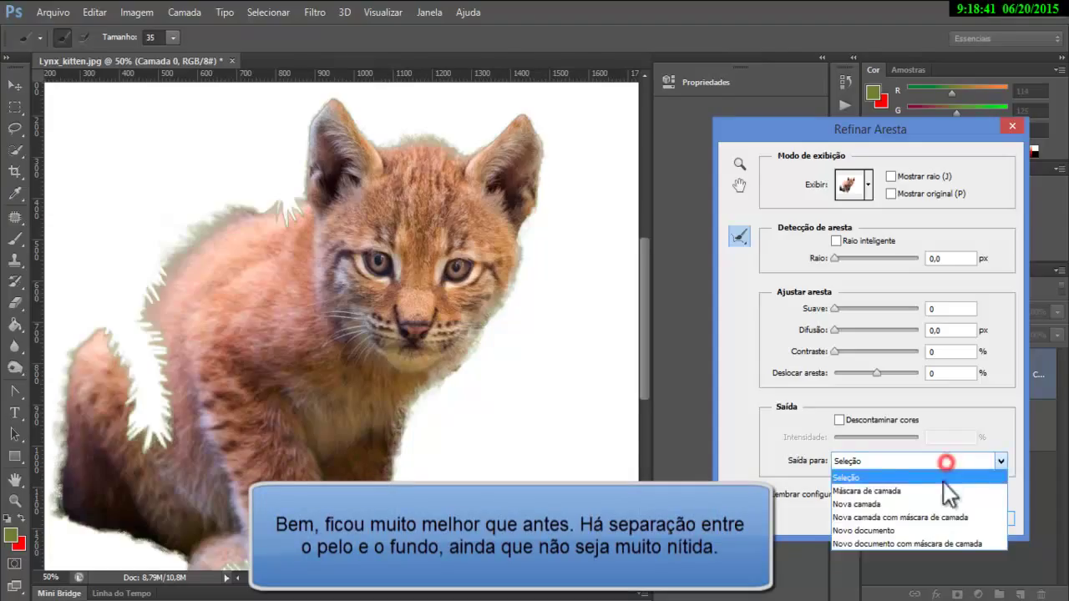
pyautogui.click(943, 485)
pyautogui.click(973, 513)
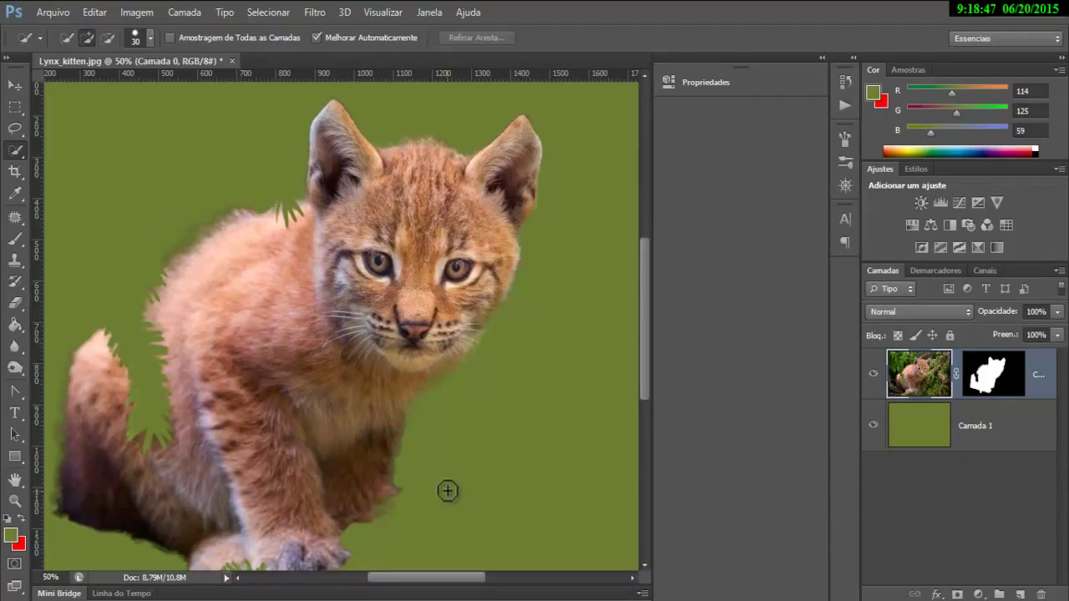
# Step: Target the lynx layer's mask and choose a hard round black brush with 70 px size and 100% hardness
pyautogui.click(986, 393)
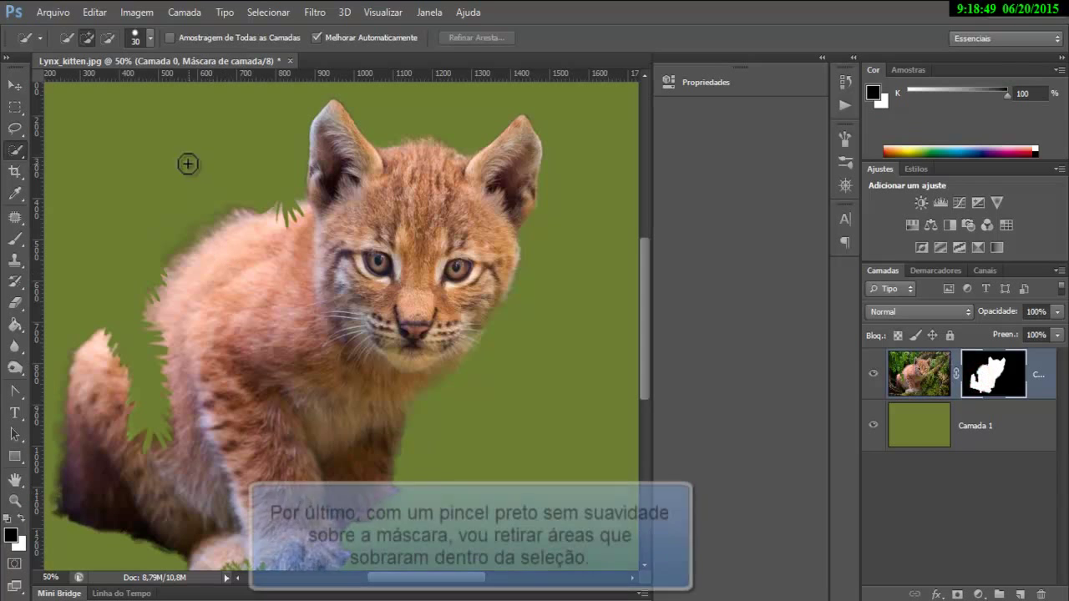
pyautogui.click(15, 238)
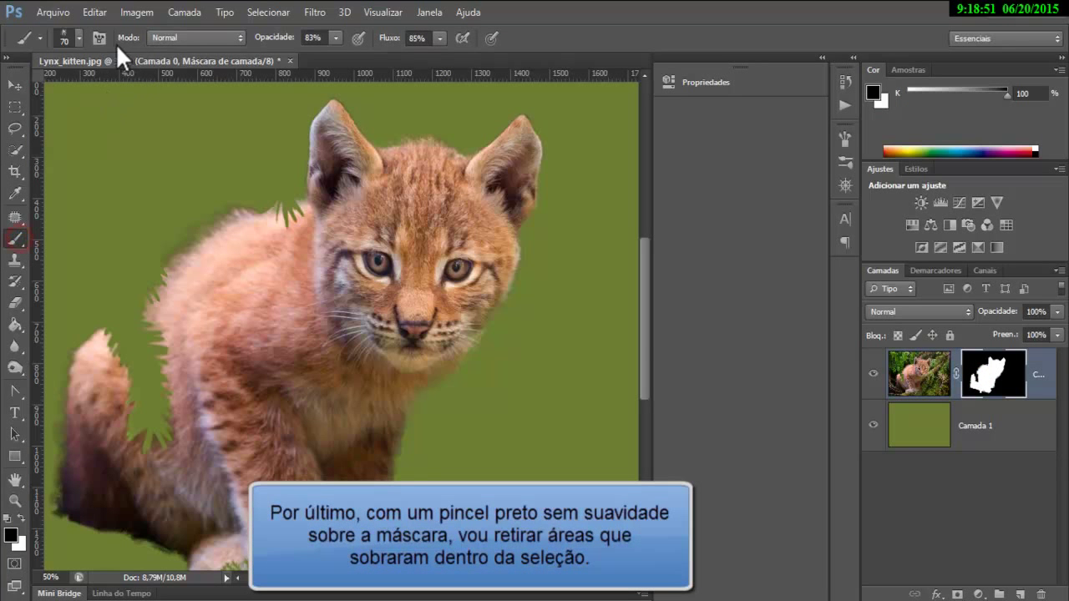
pyautogui.click(71, 37)
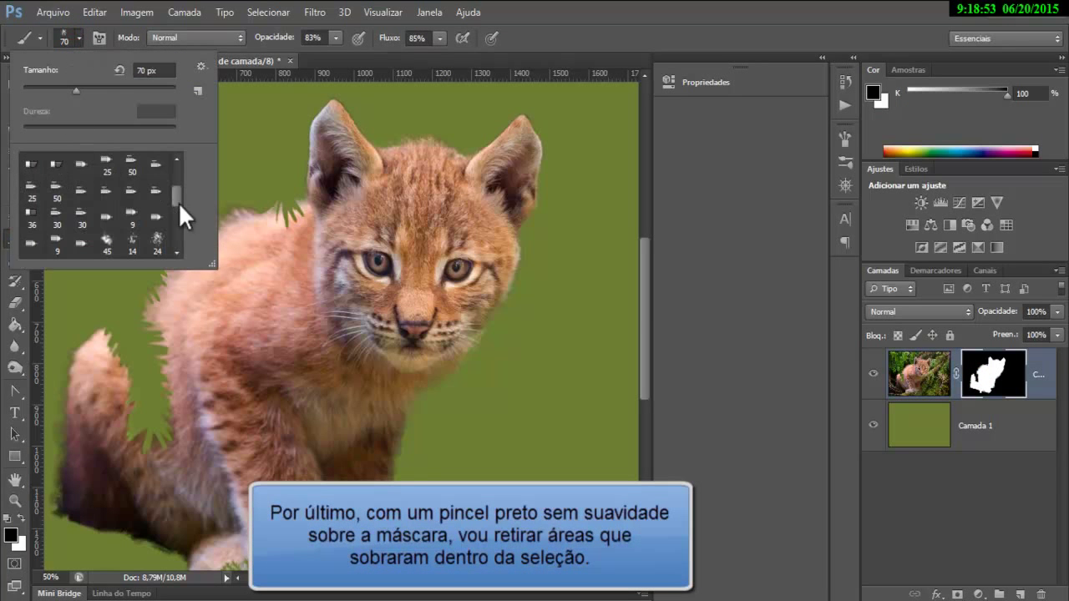
pyautogui.moveTo(172, 192); pyautogui.dragTo(175, 172)
pyautogui.click(57, 165)
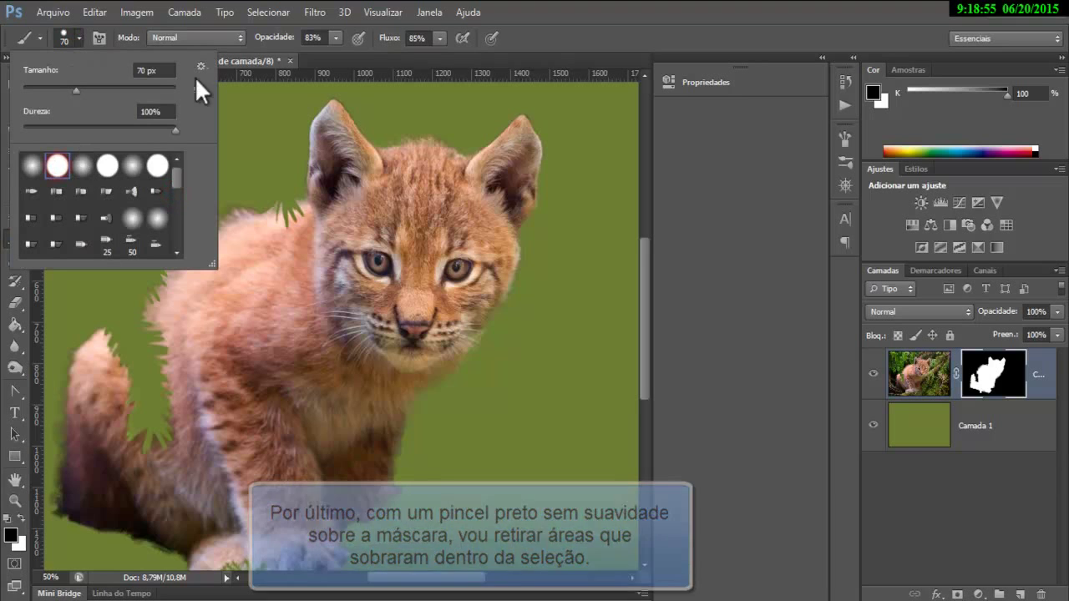
pyautogui.click(591, 22)
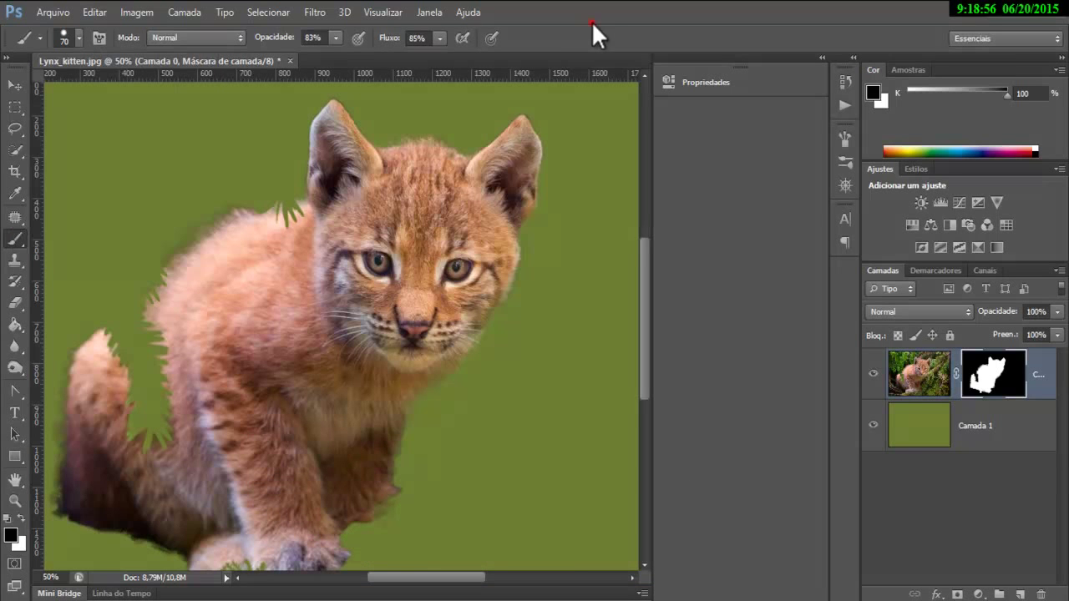
# Step: Set the brush's flow and opacity to 100%
pyautogui.click(440, 39)
pyautogui.click(335, 38)
pyautogui.moveTo(336, 53); pyautogui.dragTo(355, 53)
pyautogui.click(192, 192)
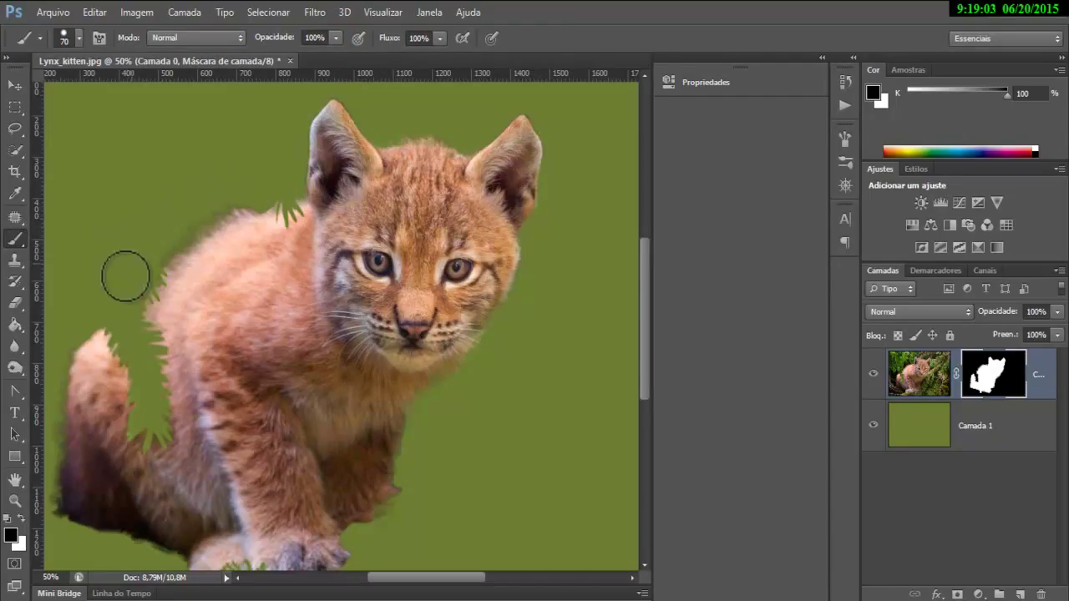
# Step: Paint black on the mask around the lynx's front paws and the background below and beside it to remove leftovers, ending on the Move tool
pyautogui.click(405, 511)
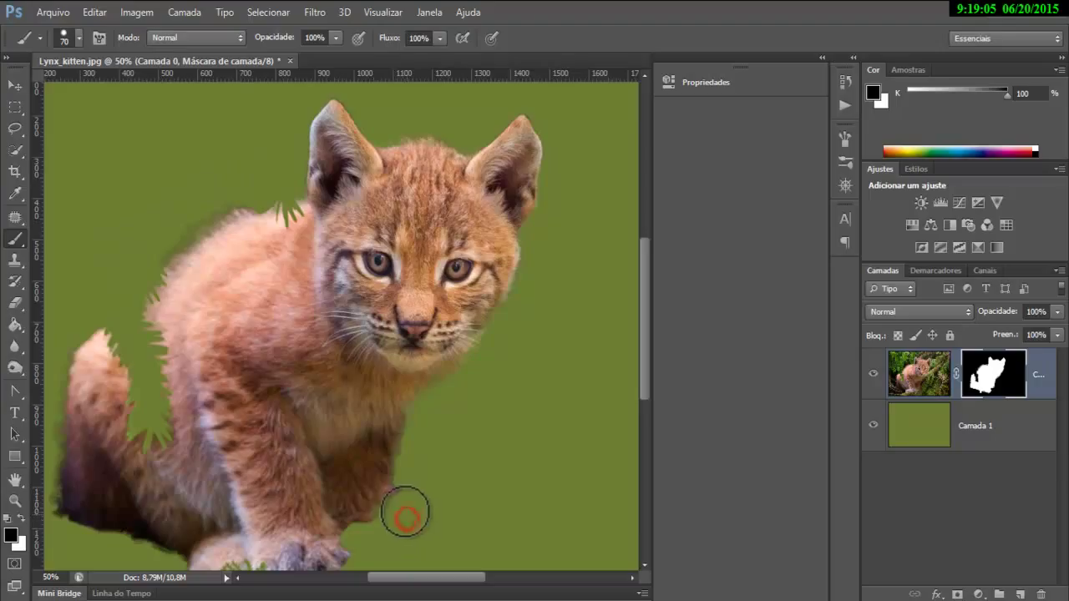
pyautogui.click(467, 556)
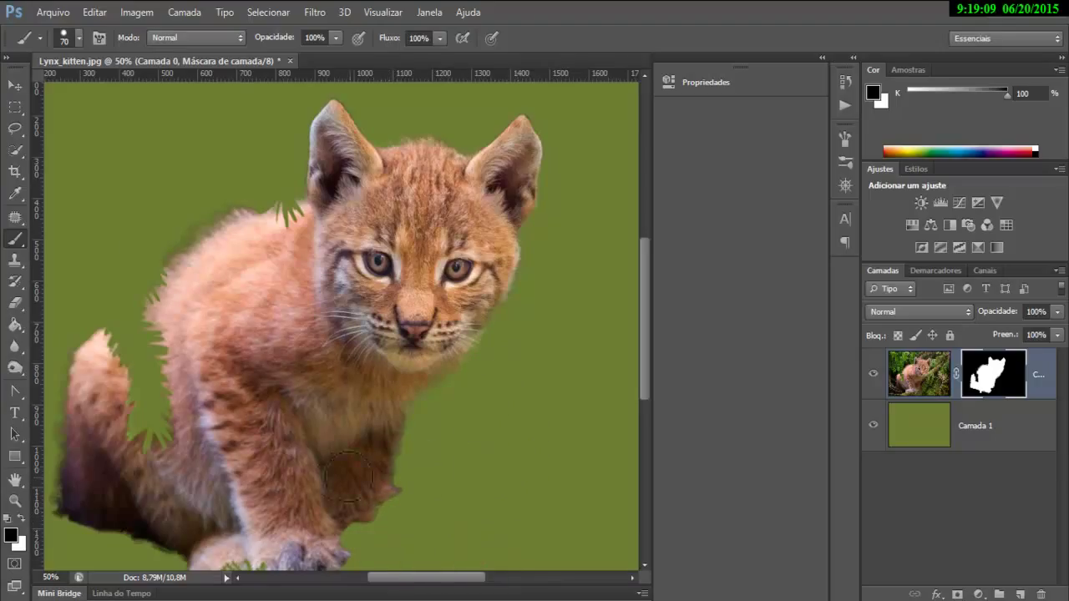
pyautogui.moveTo(275, 446); pyautogui.dragTo(381, 319)
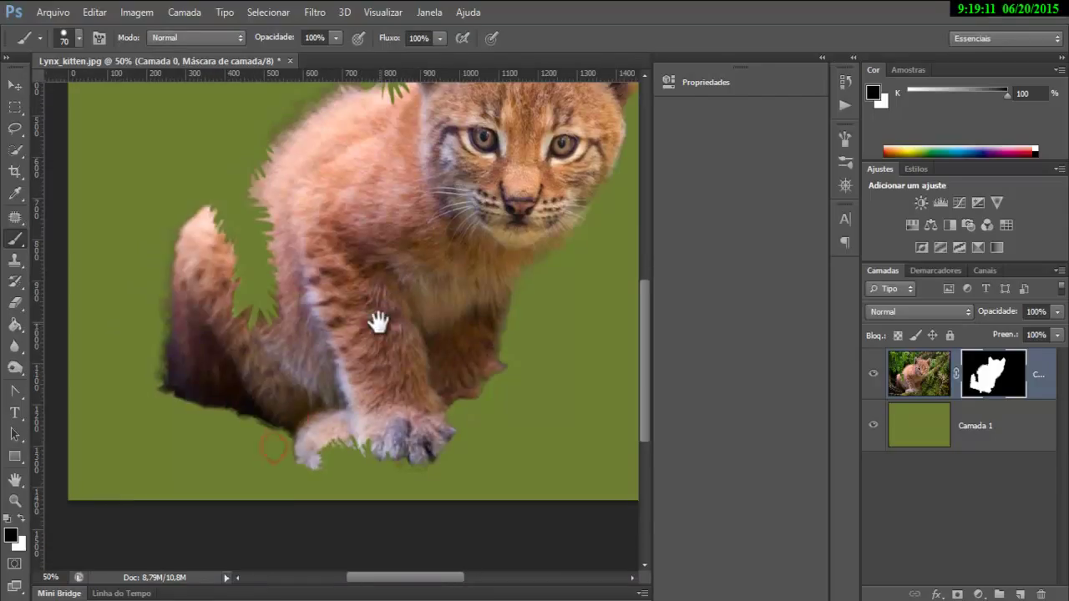
pyautogui.click(165, 470)
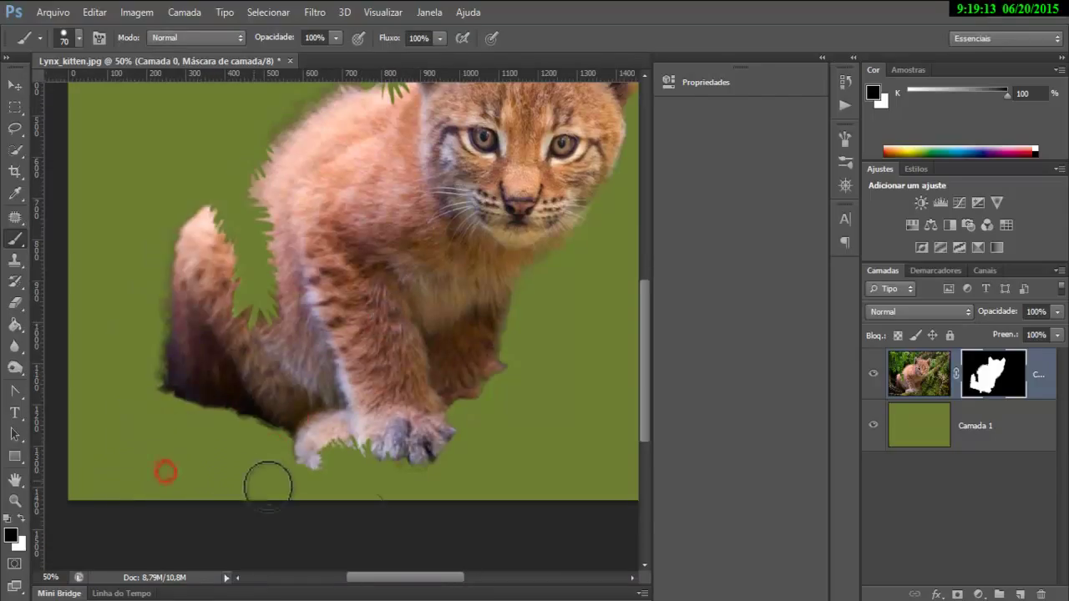
pyautogui.click(389, 472)
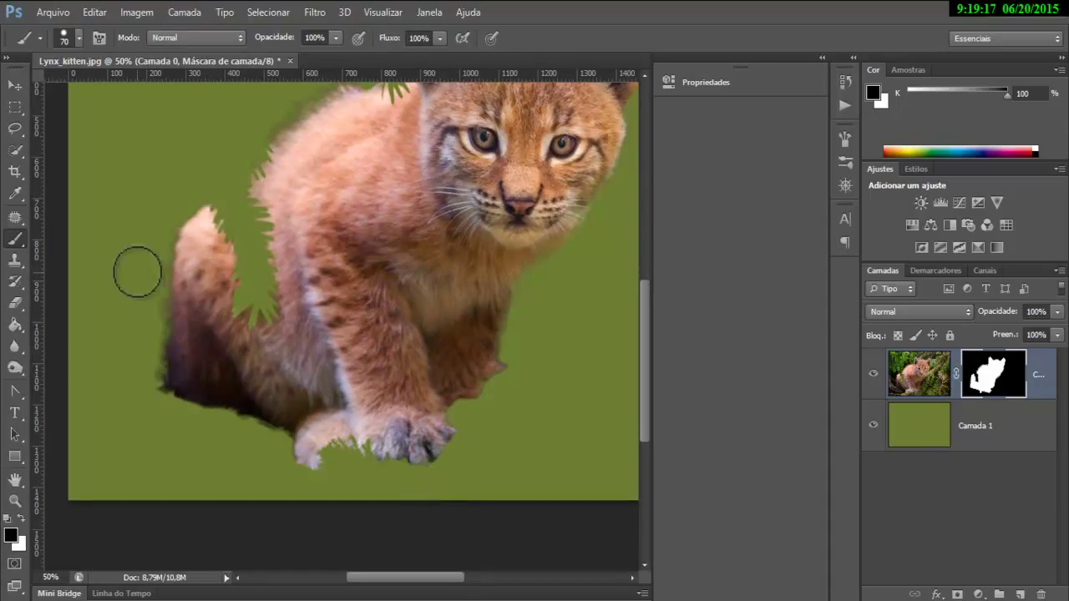
pyautogui.keyDown('alt'); pyautogui.click(482, 336); pyautogui.keyUp('alt')
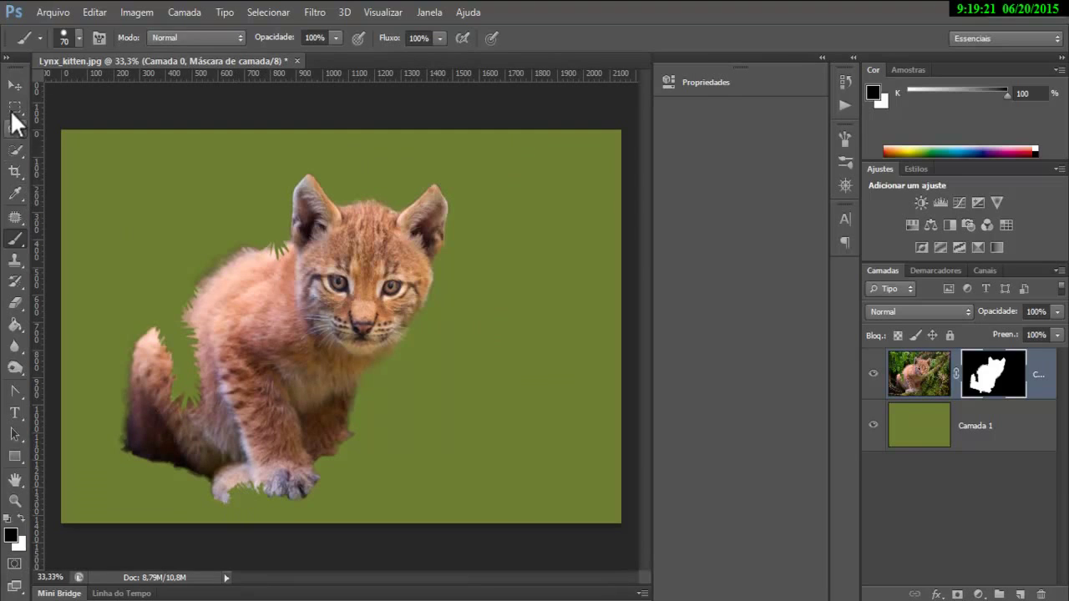
pyautogui.click(11, 87)
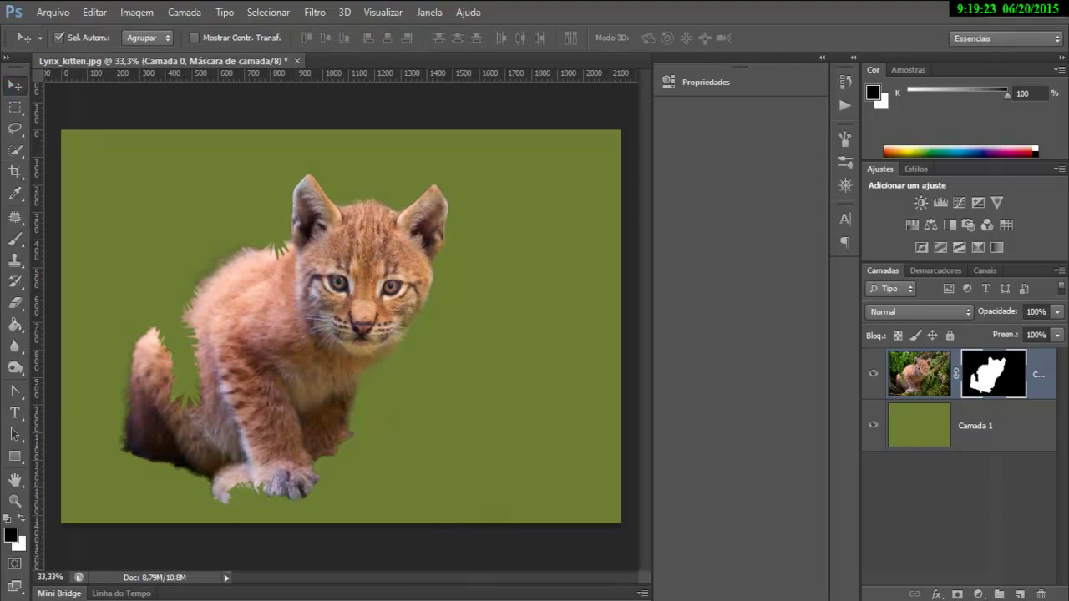